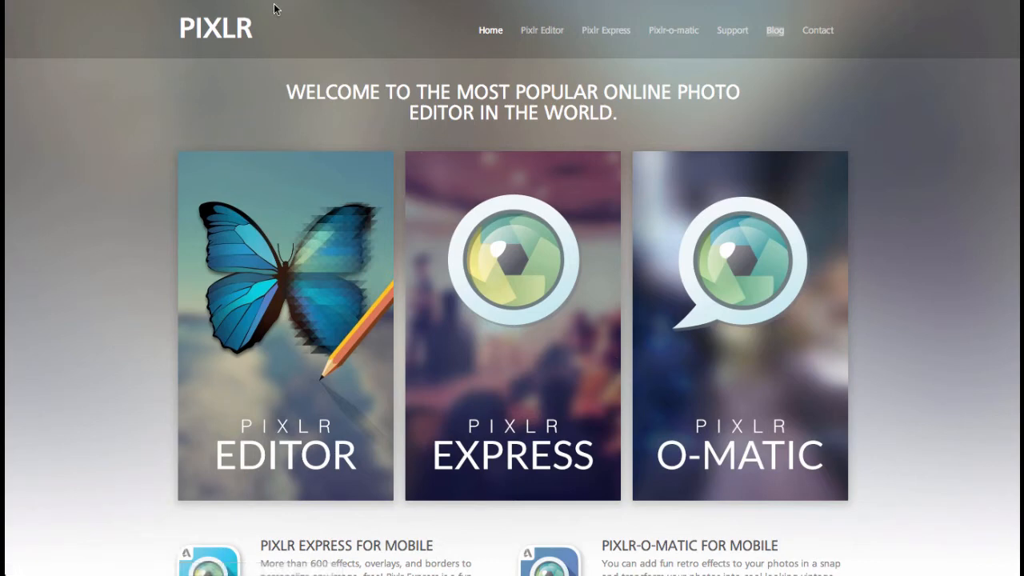
Browse through the Pixlr blog's posts and pictures of the day, then return to the home page.
left_click(774, 29)
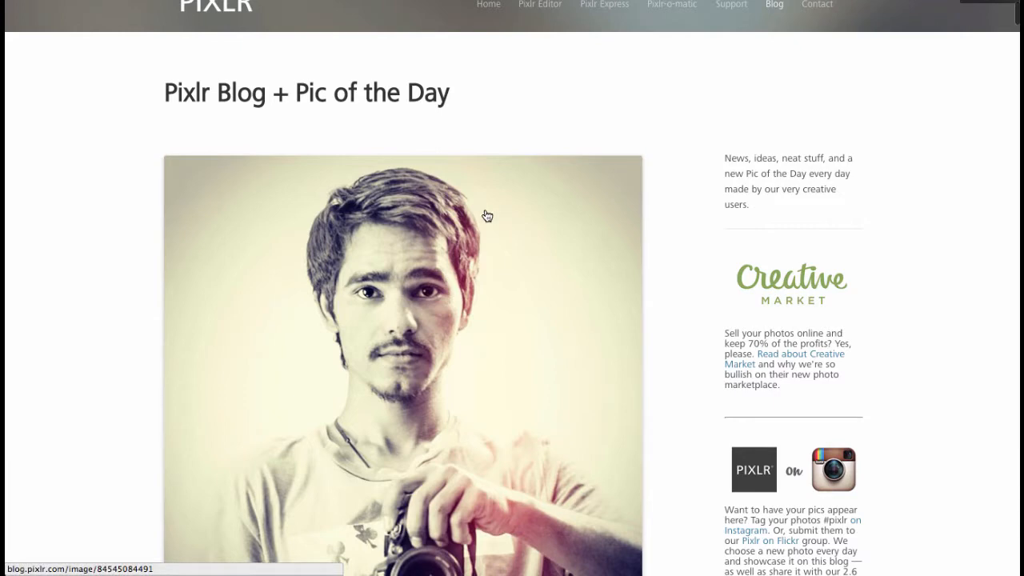
scroll(487, 216, "down", 3)
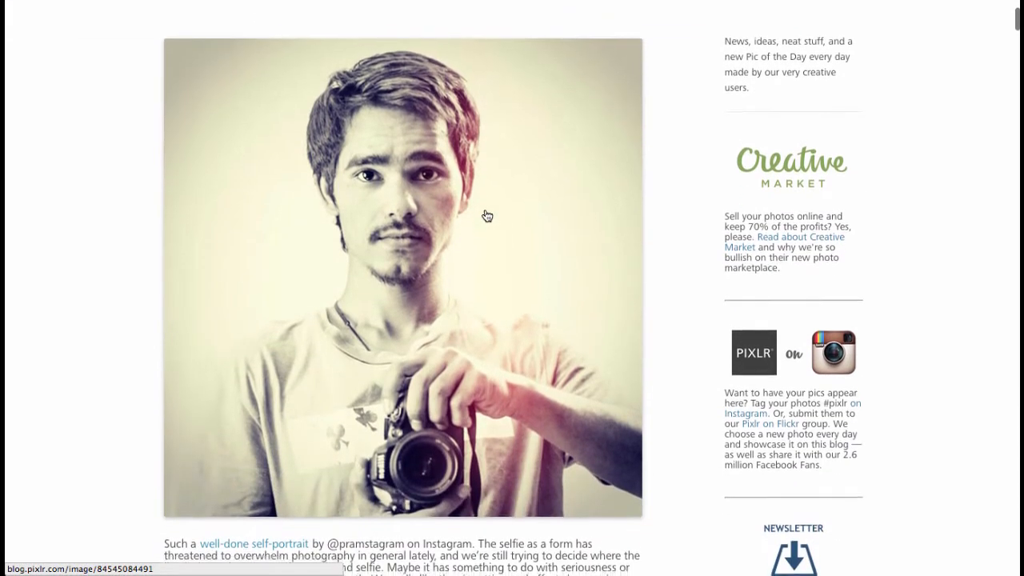
scroll(486, 216, "down", 12)
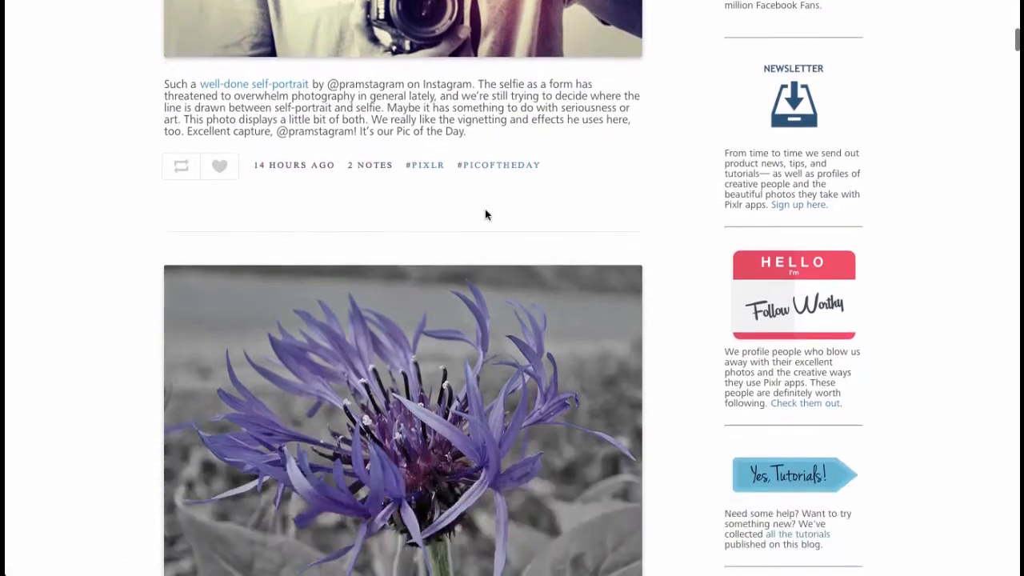
scroll(485, 214, "down", 10)
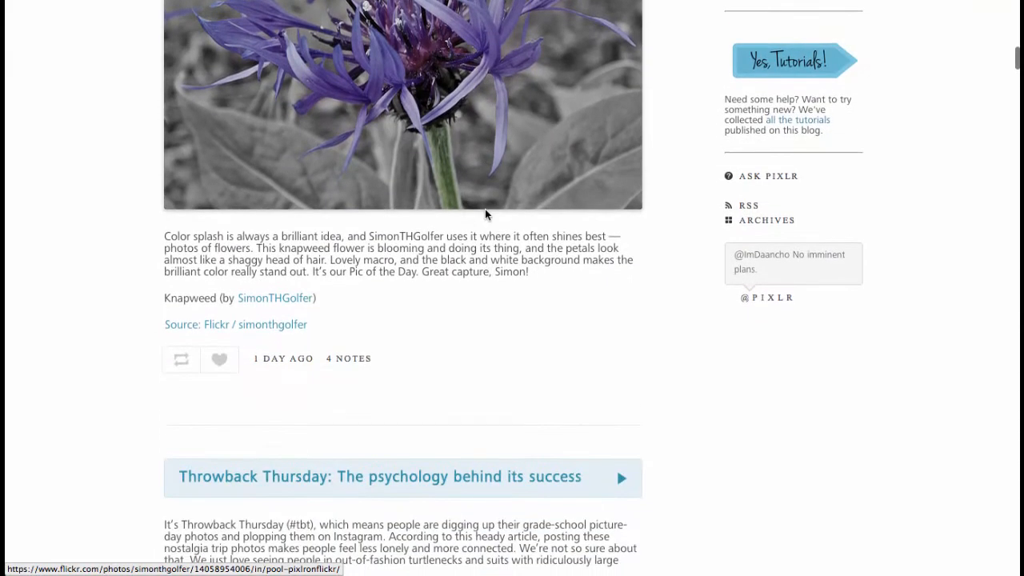
scroll(485, 215, "down", 12)
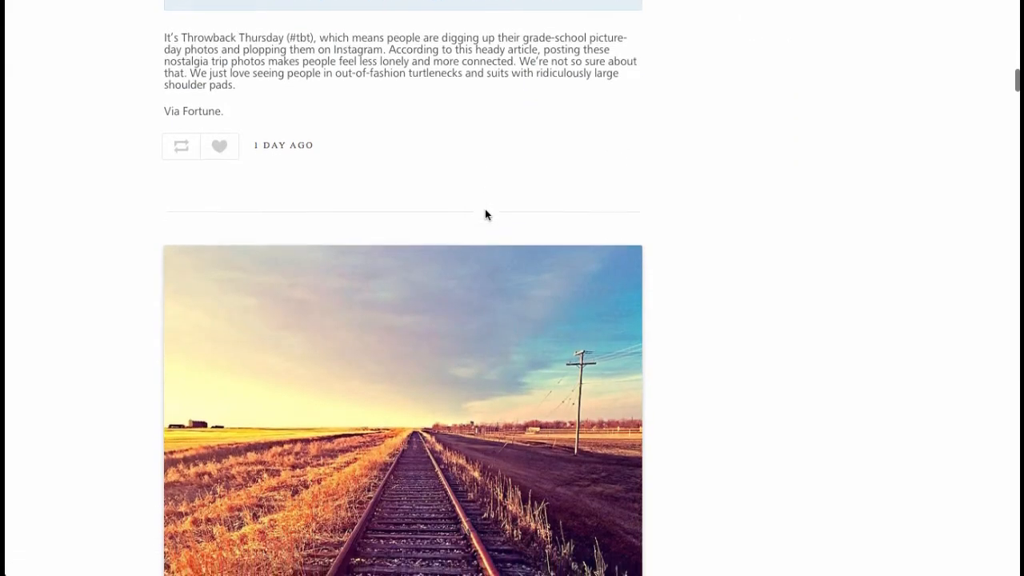
scroll(485, 214, "down", 10)
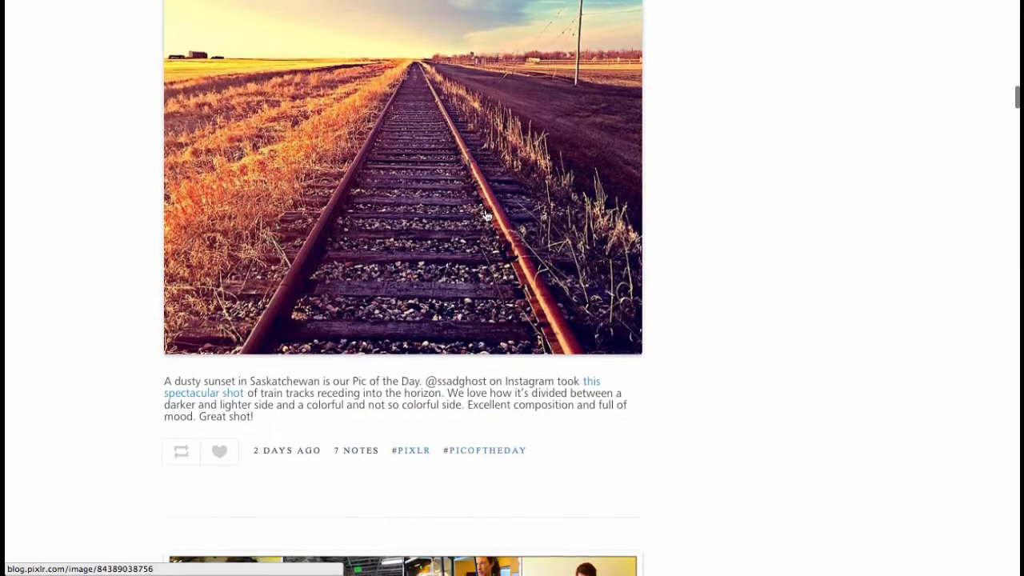
scroll(484, 214, "down", 12)
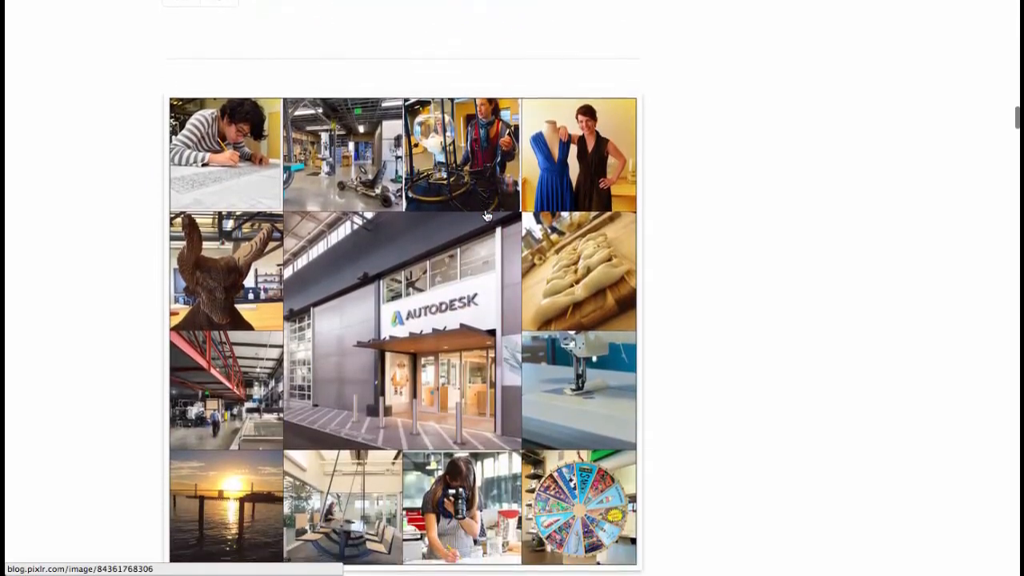
scroll(486, 214, "down", 1)
scroll(487, 214, "down", 7)
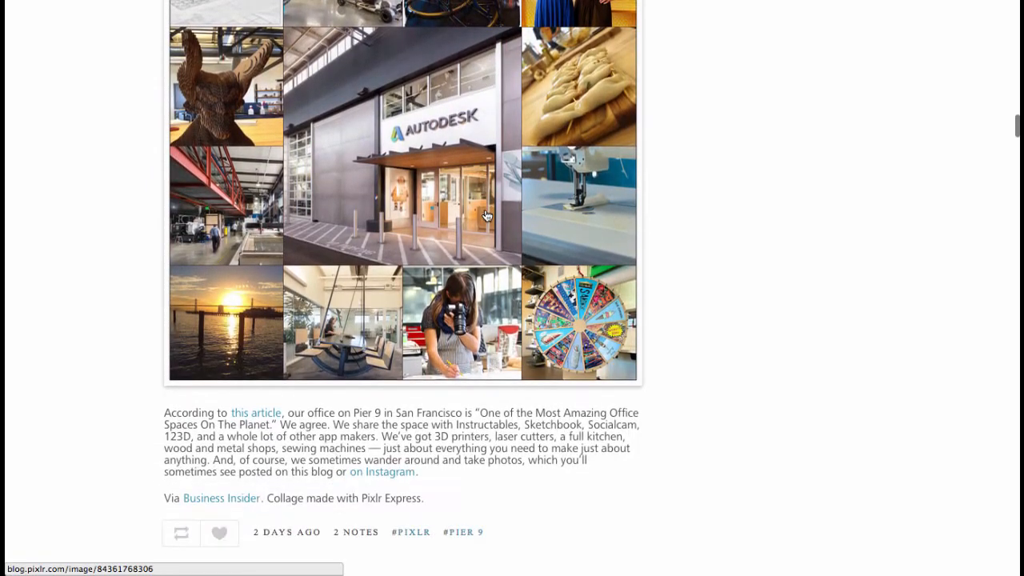
scroll(487, 214, "down", 12)
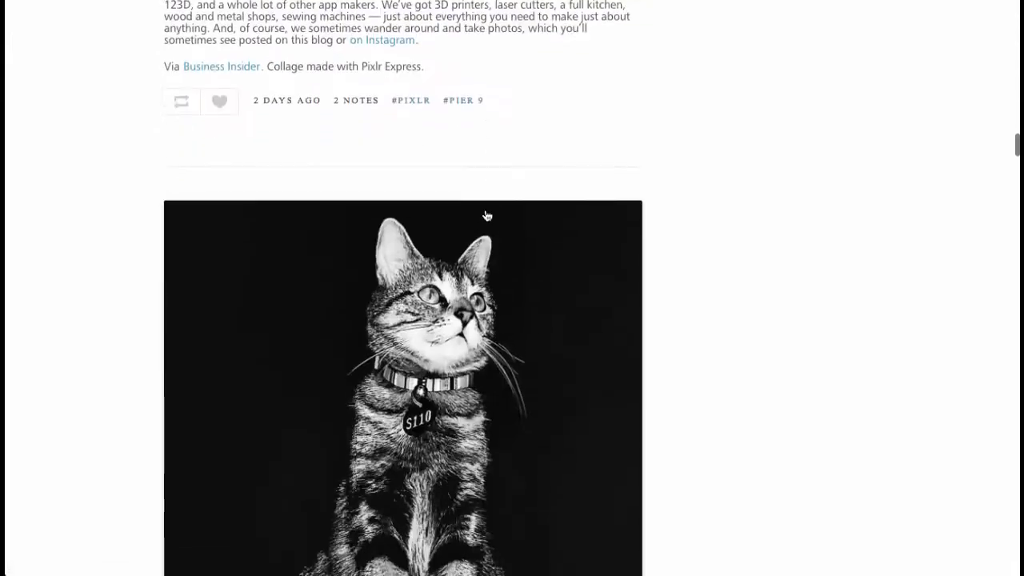
scroll(486, 214, "down", 14)
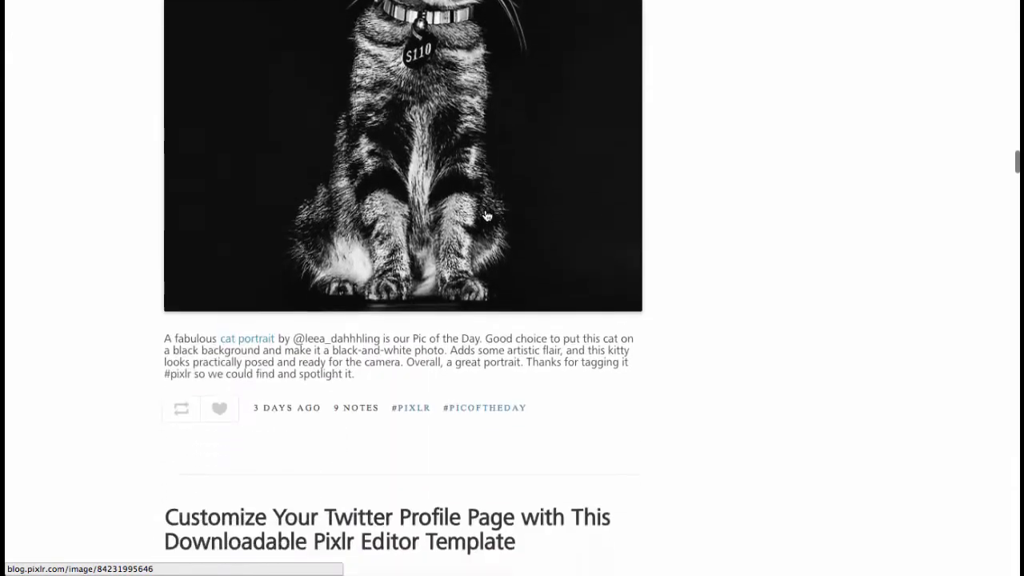
scroll(485, 214, "down", 20)
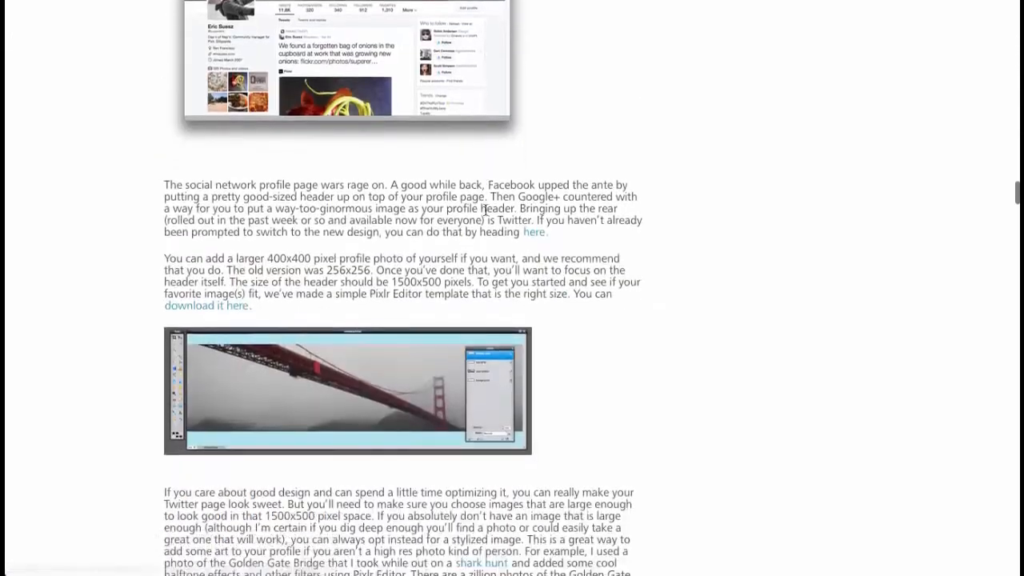
scroll(485, 214, "down", 20)
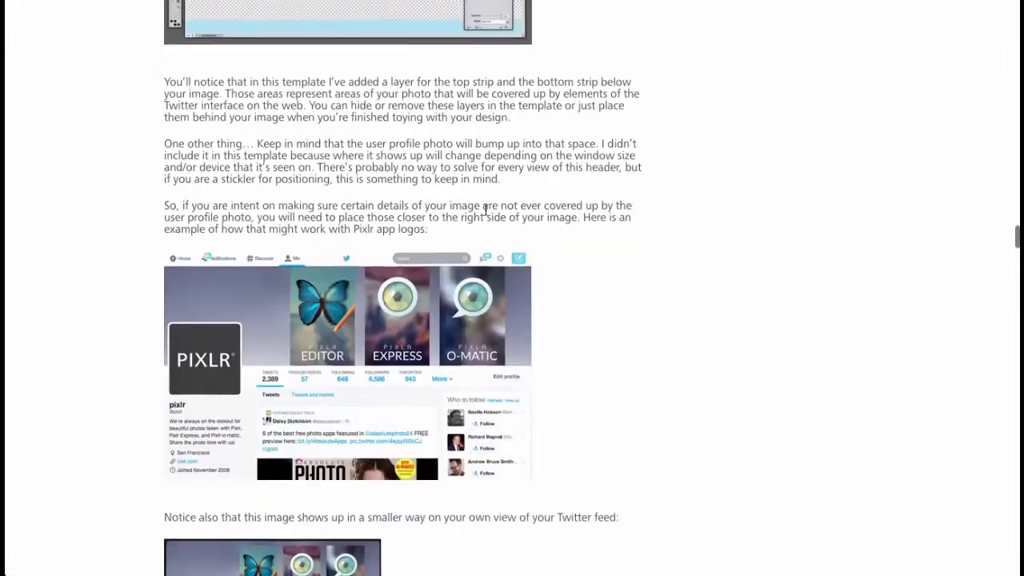
scroll(485, 214, "up", 10)
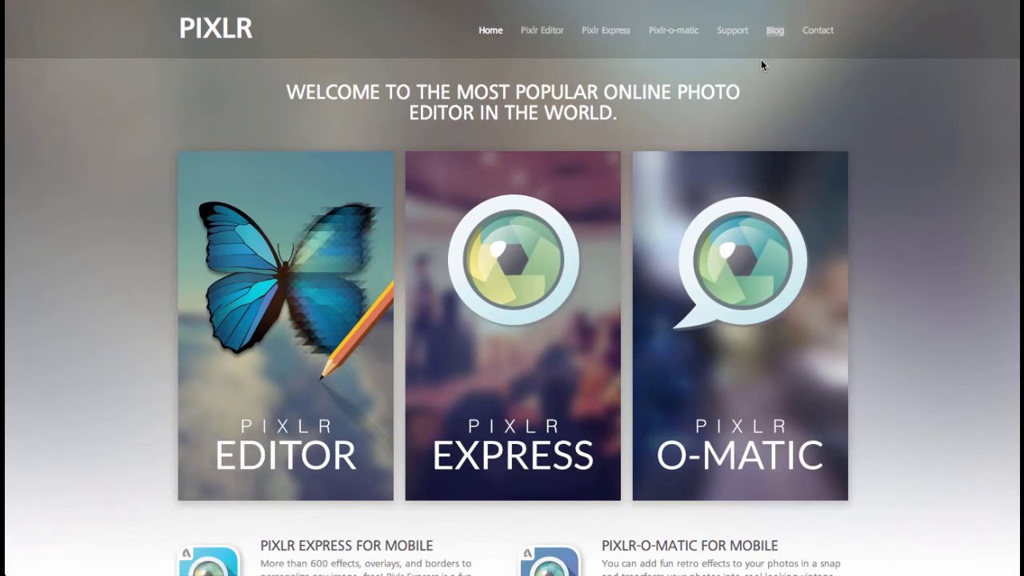
Open Pixlr Express and load cactus-14.jpg from the Desktop.
left_click(475, 311)
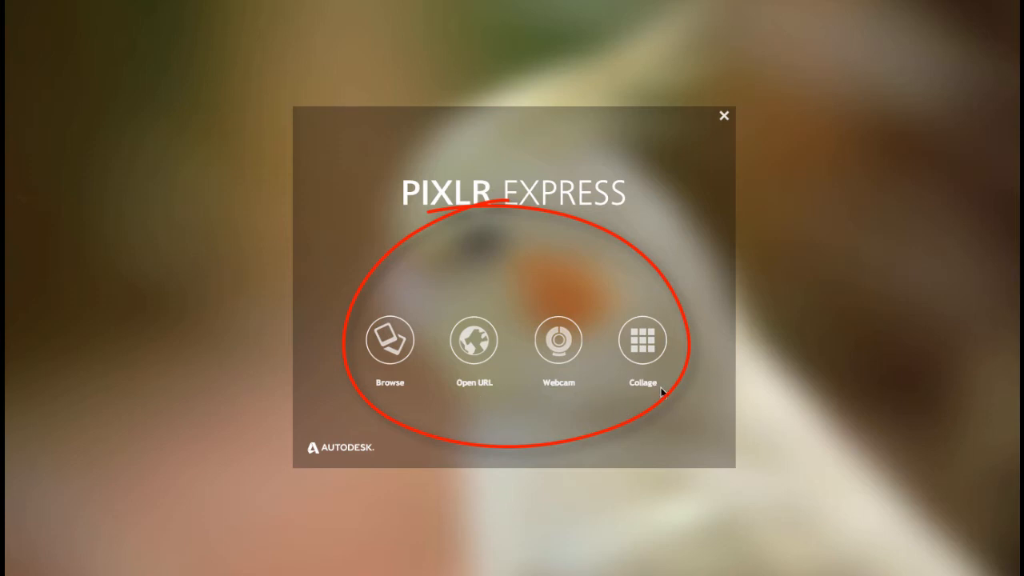
left_click(390, 353)
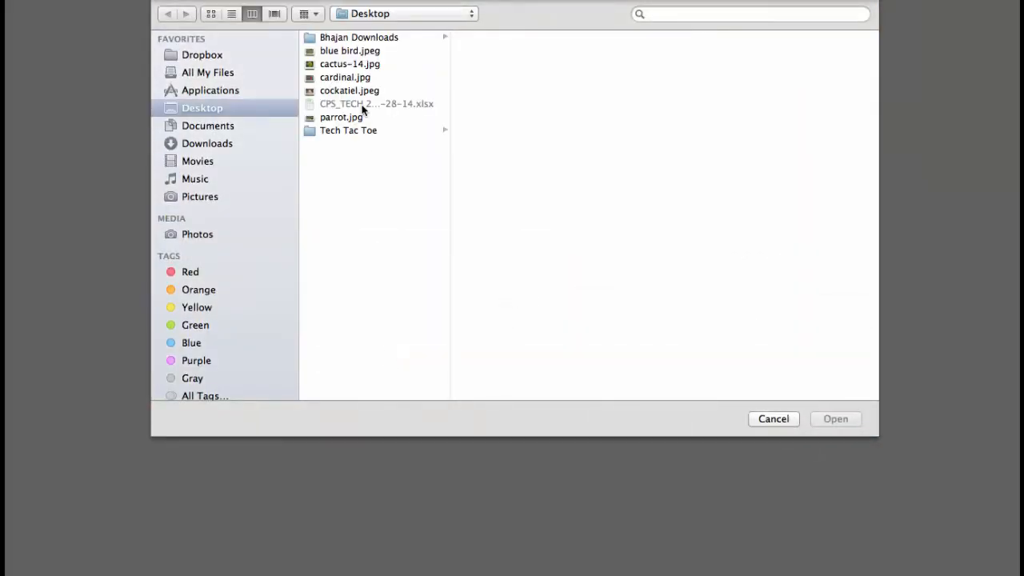
left_click(346, 63)
left_click(850, 419)
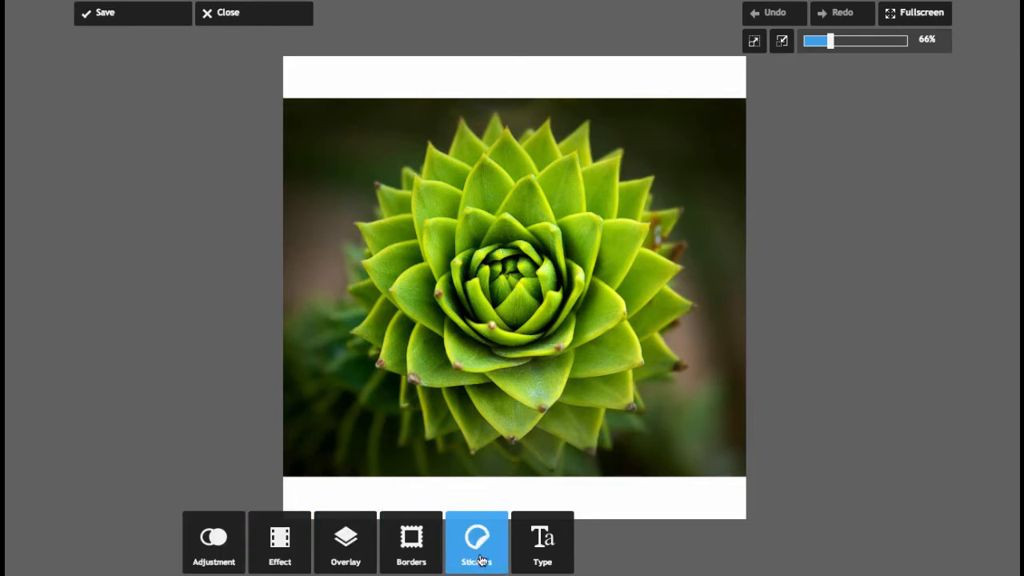
Try the Nature border Calla on the photo, flipping it horizontally and vertically, without applying it.
left_click(219, 556)
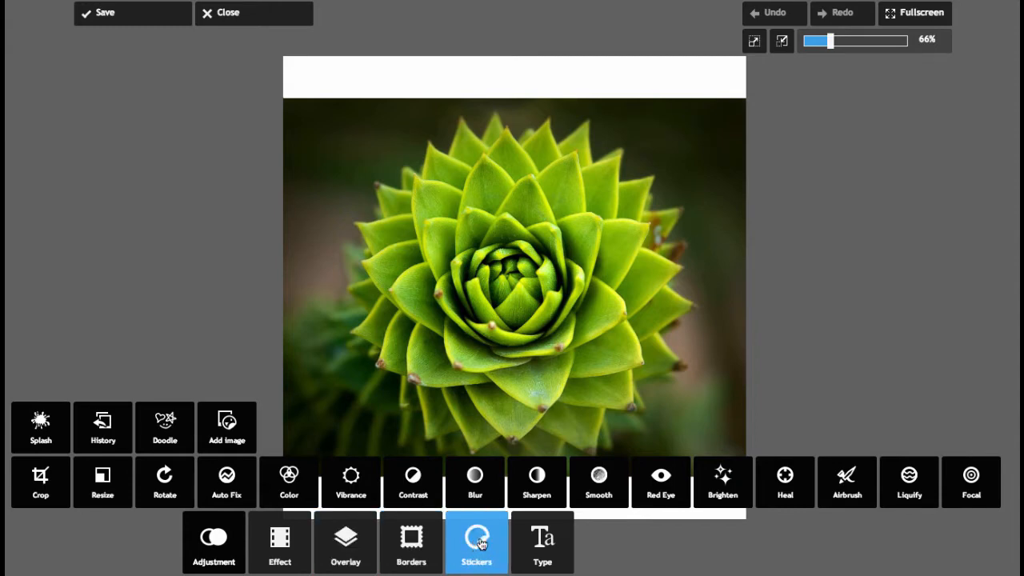
left_click(411, 552)
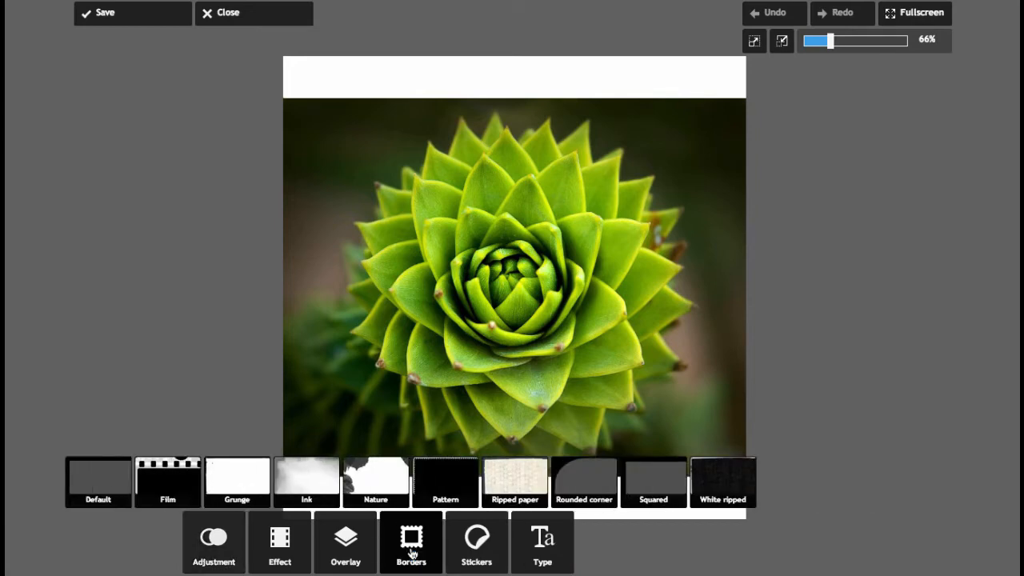
left_click(392, 485)
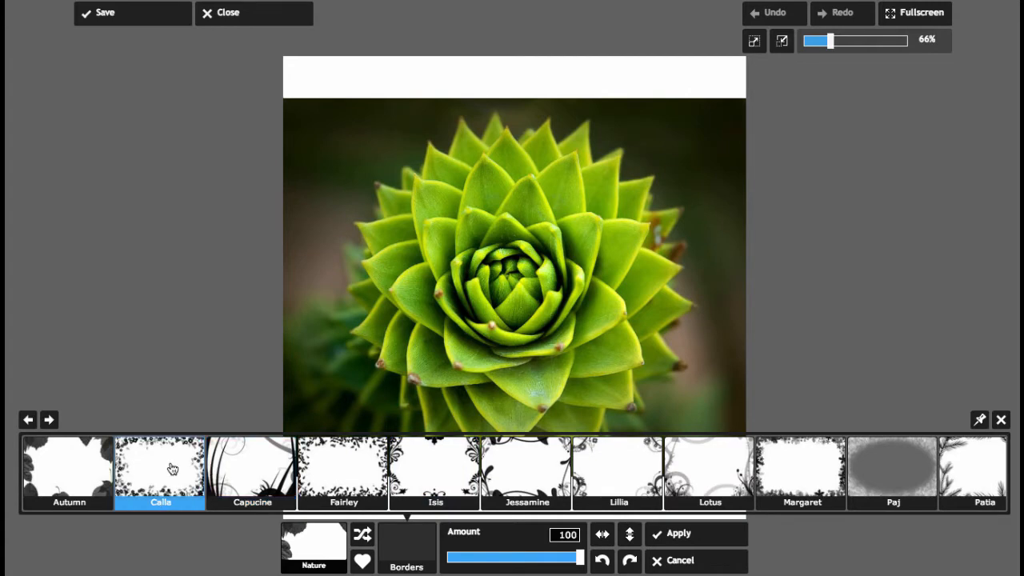
left_click(172, 468)
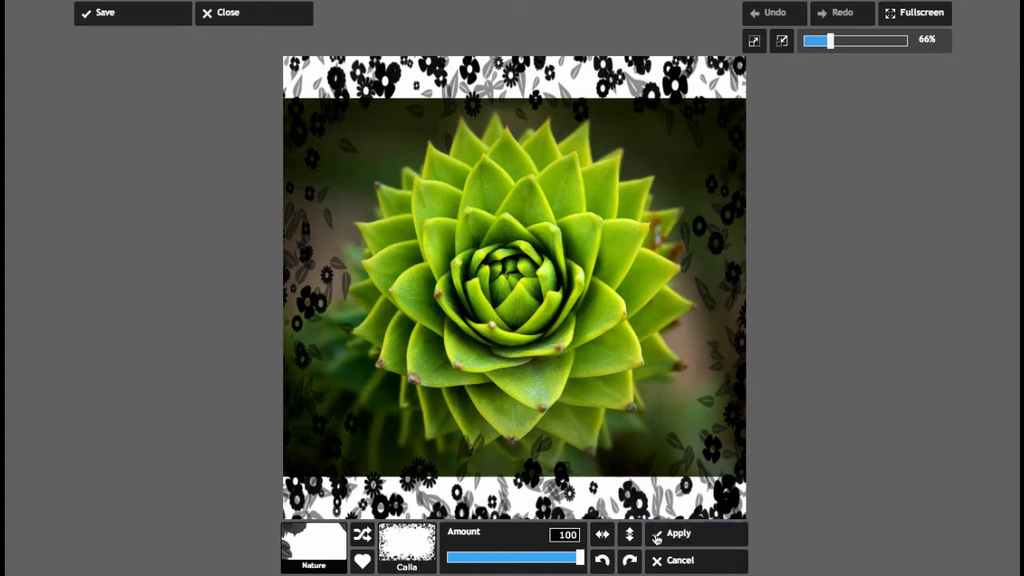
left_click(600, 539)
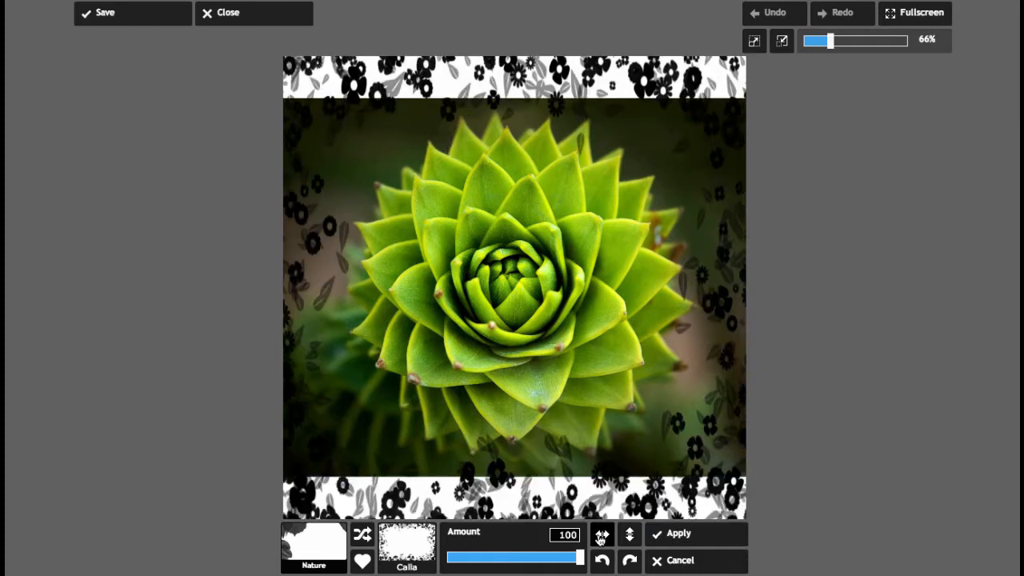
left_click(629, 535)
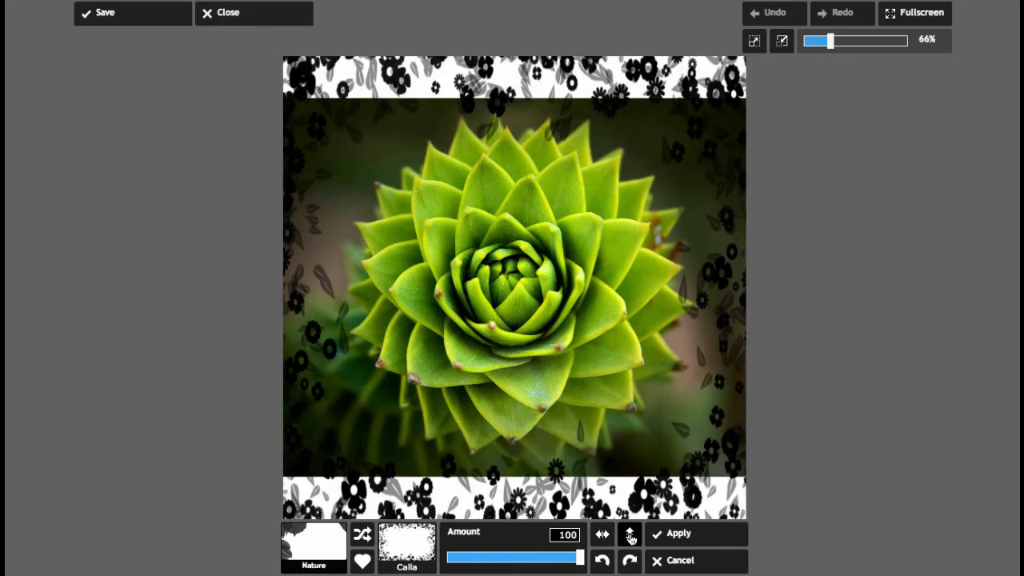
left_click(661, 568)
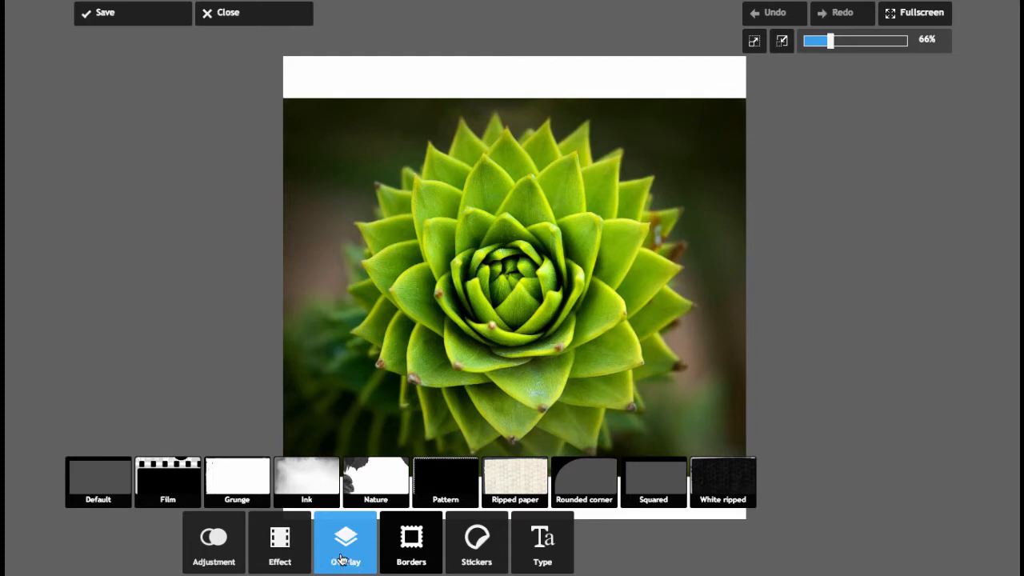
Apply the Ink border Blacknin to the photo.
left_click(302, 492)
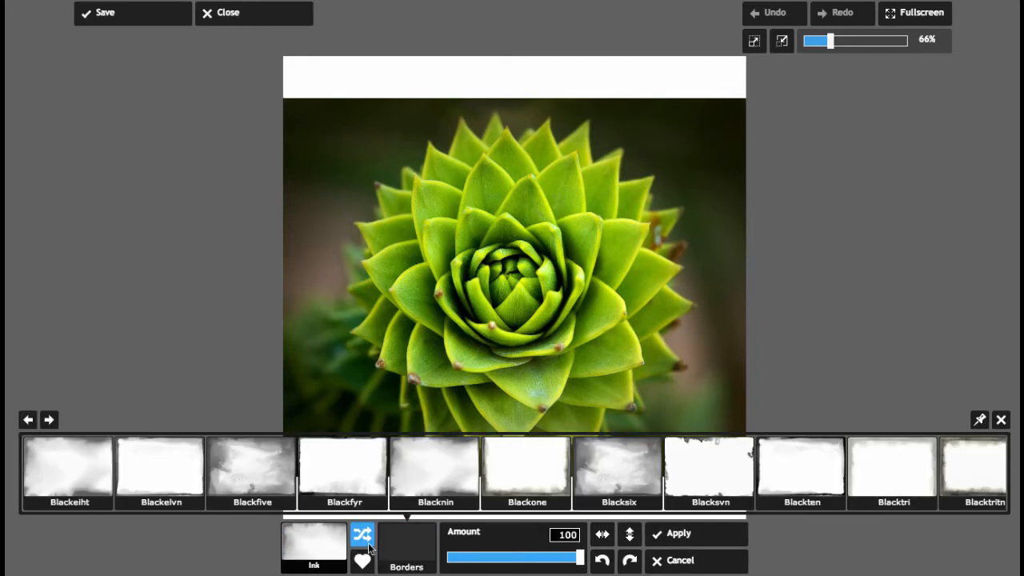
left_click(422, 501)
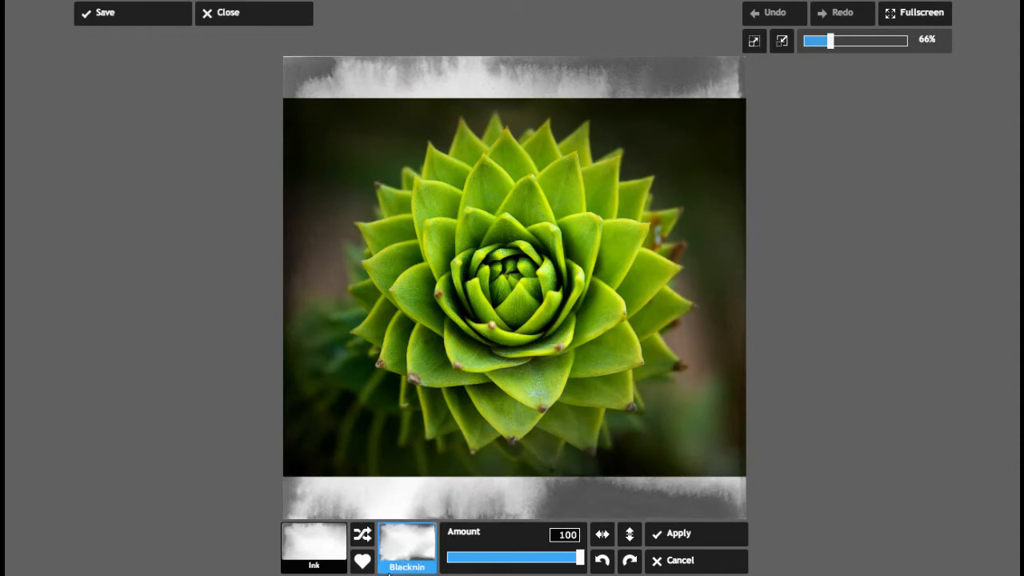
left_click(680, 533)
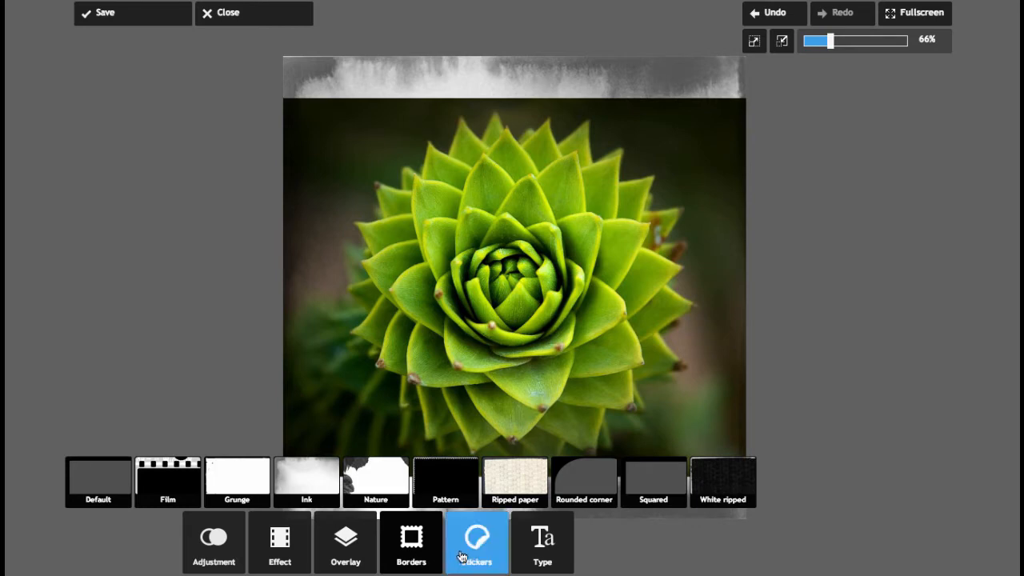
Add a Retro-style text layer reading CACTUS to the photo.
left_click(540, 558)
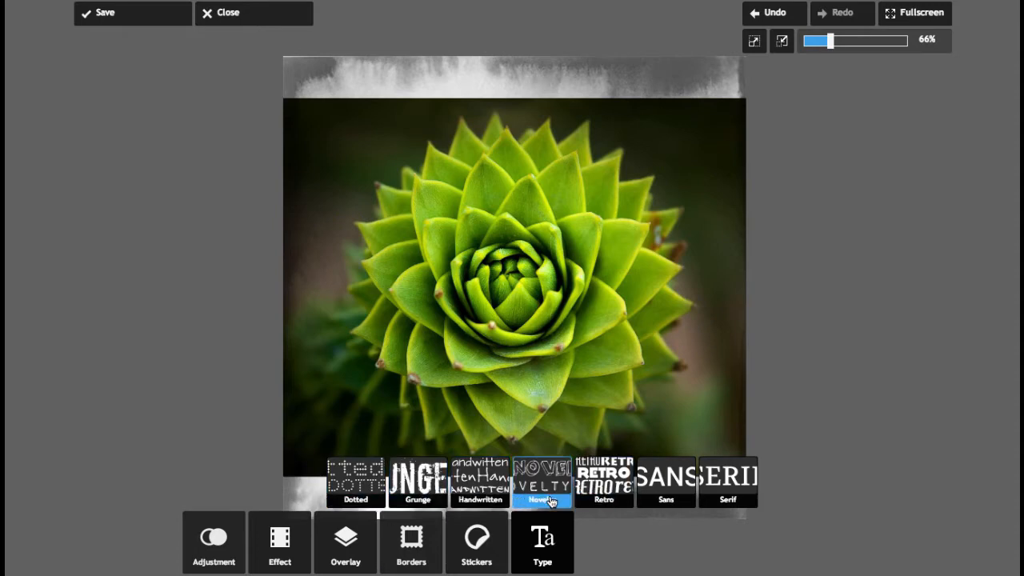
left_click(593, 496)
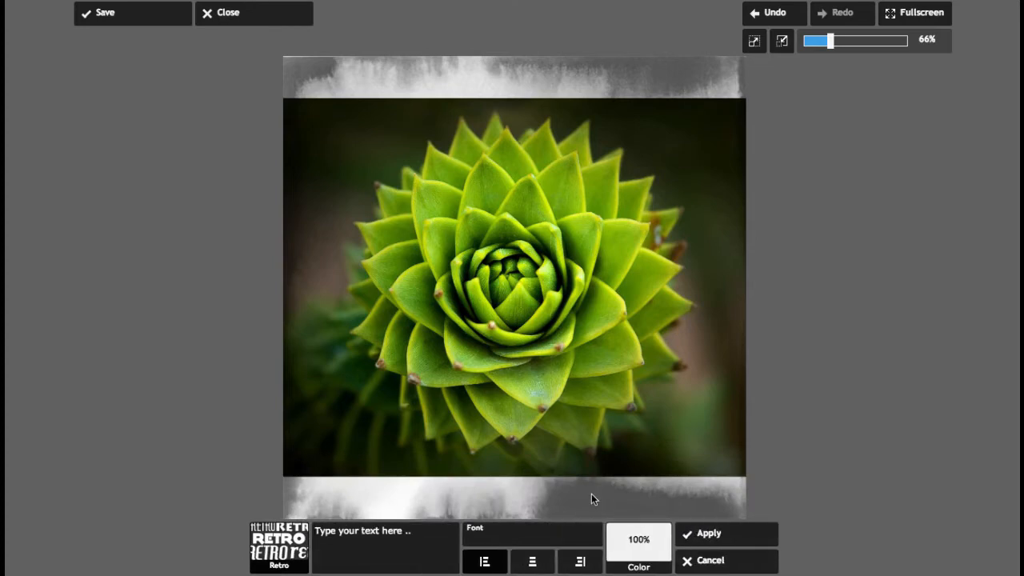
left_click(417, 555)
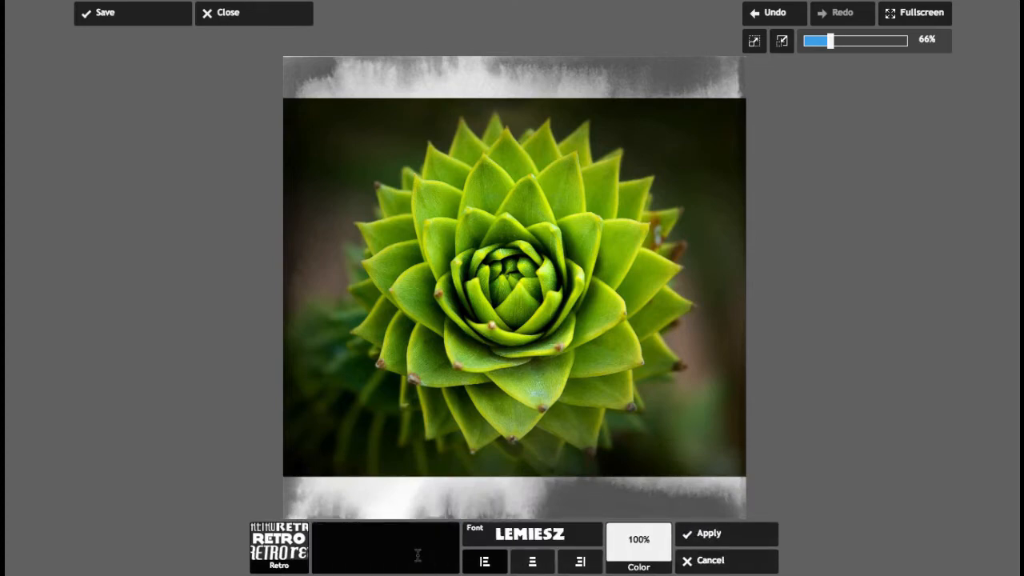
type("C")
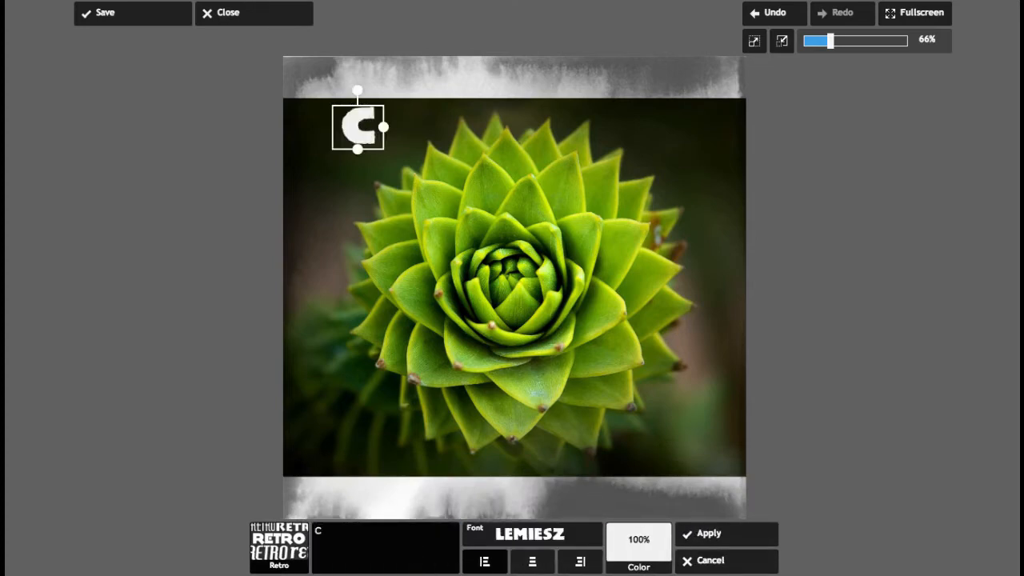
type("AC")
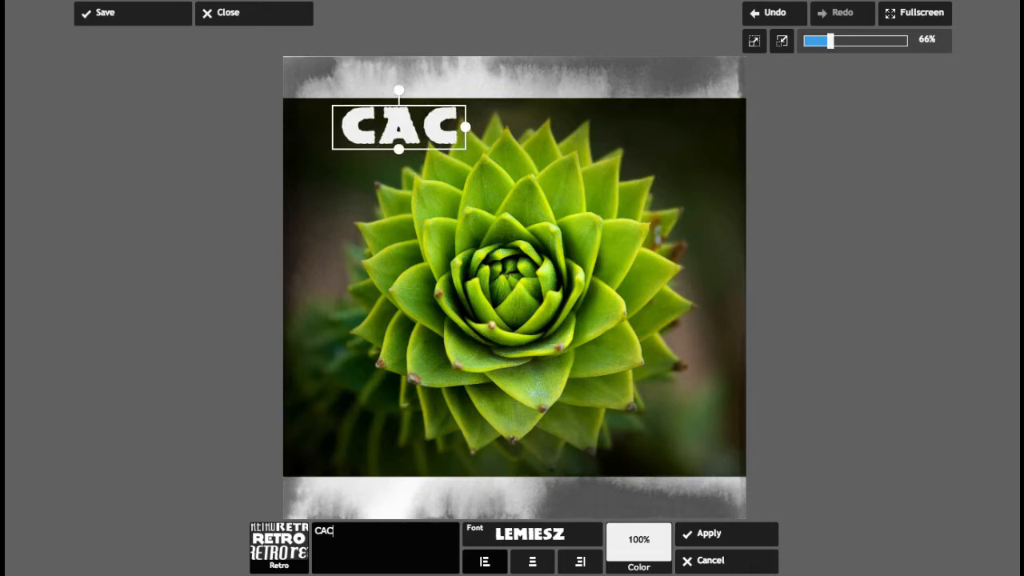
type("TUS")
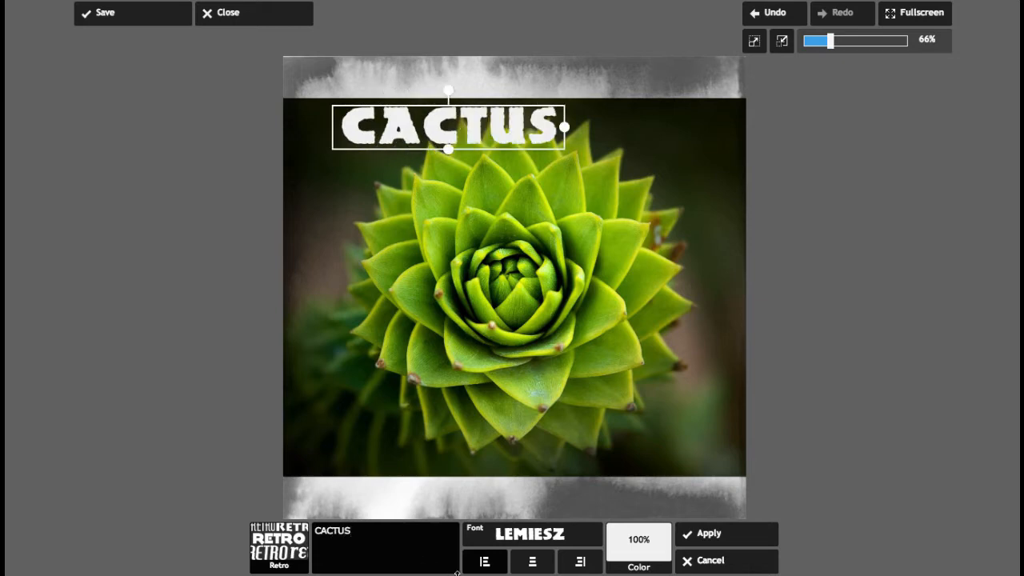
Center-align the CACTUS title and set its color to yellow.
left_click(532, 563)
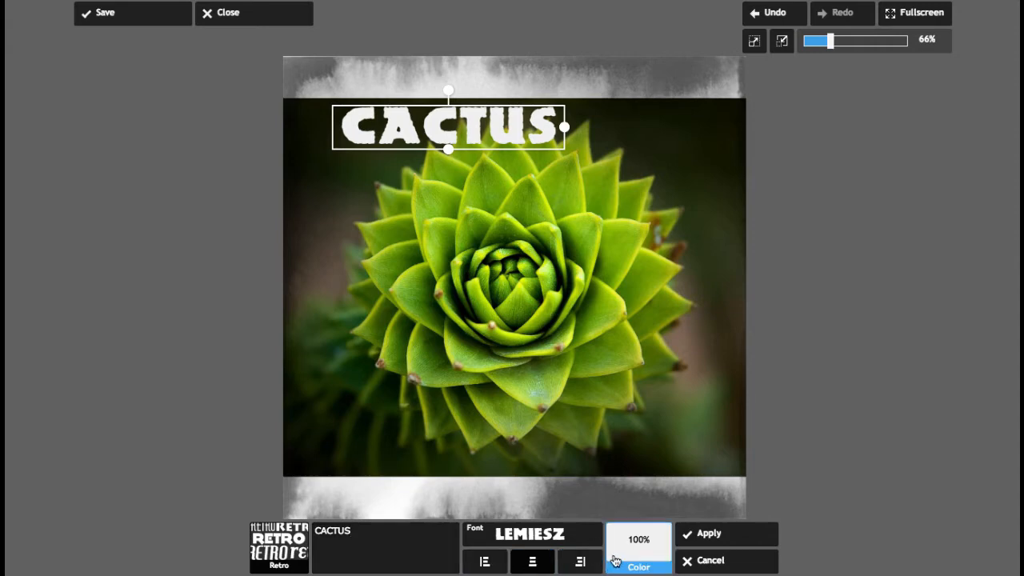
left_click(638, 566)
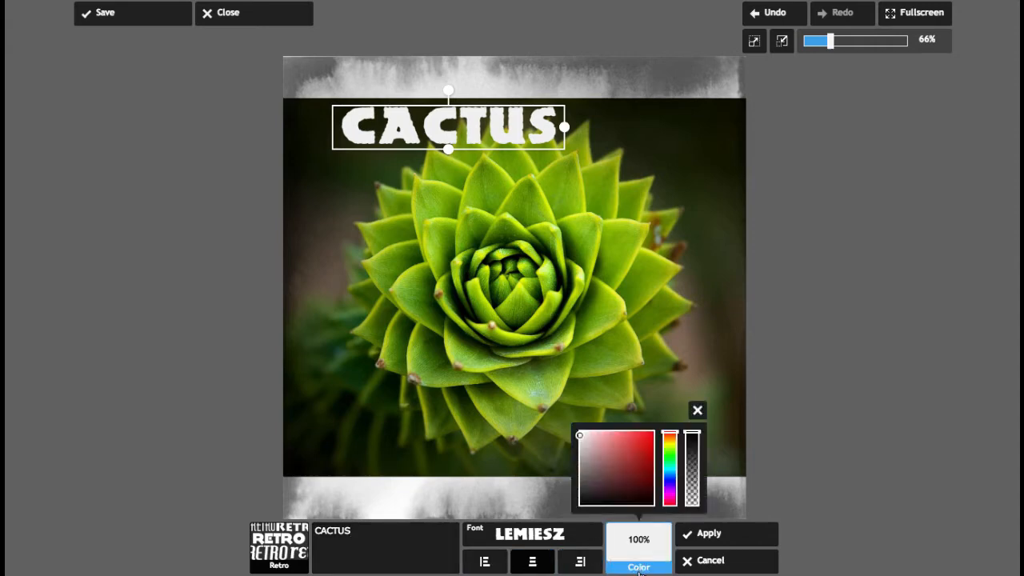
left_click_drag(582, 436, 674, 448)
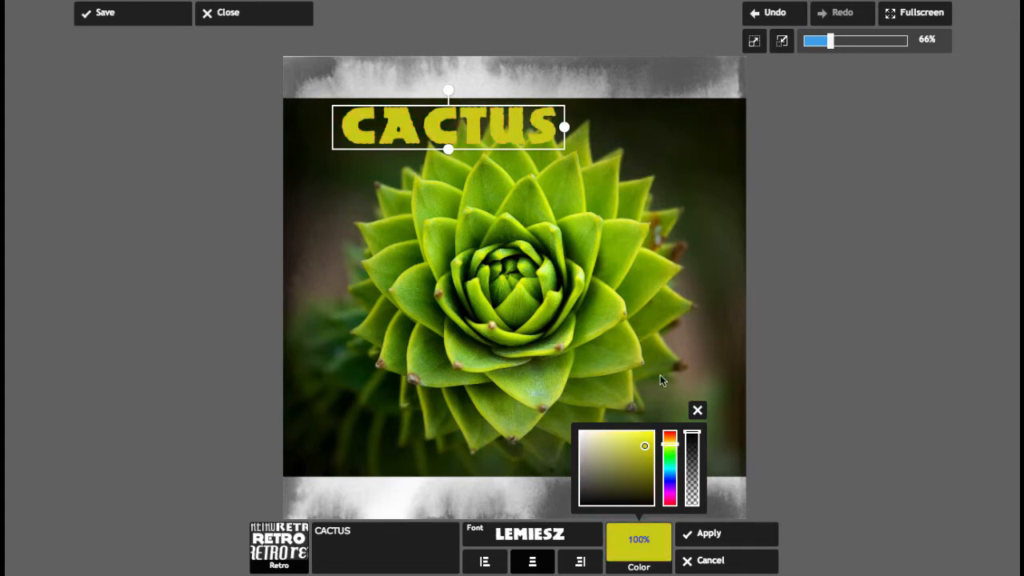
left_click(696, 411)
Move the CACTUS title to the photo's lower-right corner and apply the text.
left_click_drag(468, 136, 644, 459)
left_click(699, 534)
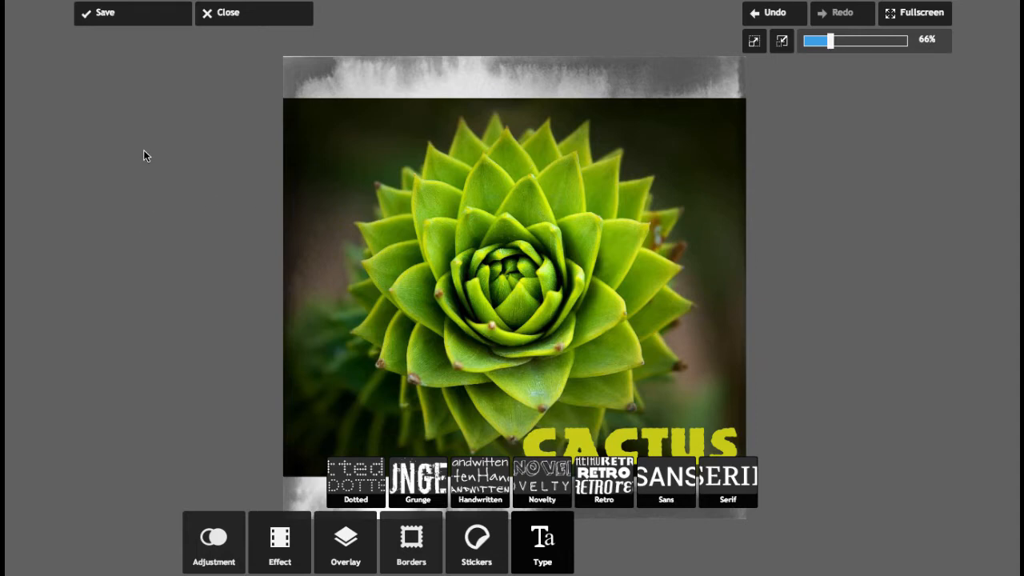
Save the image as cactus-14 at quality 85 to the Desktop, replacing the existing file.
left_click(106, 15)
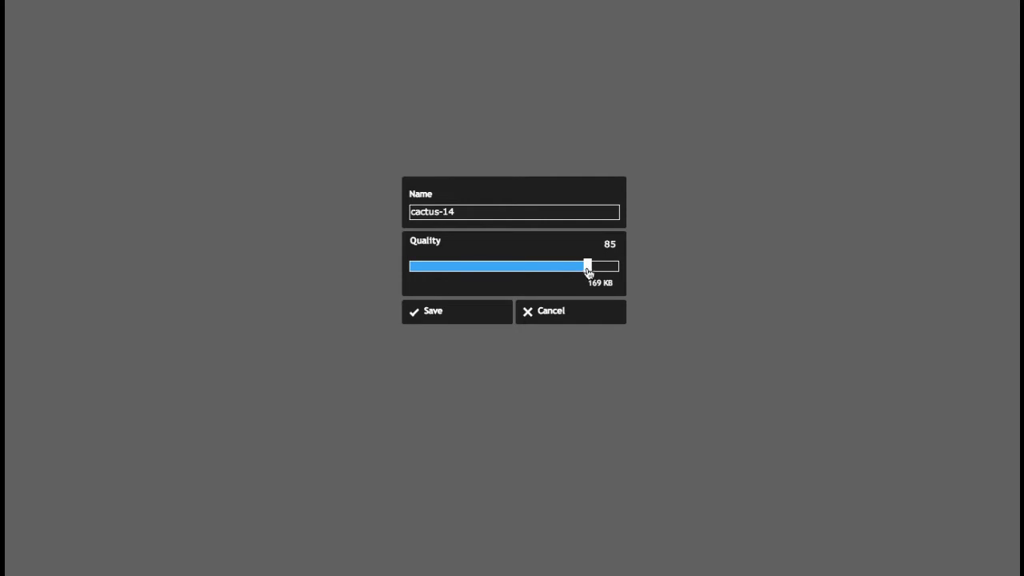
left_click(423, 319)
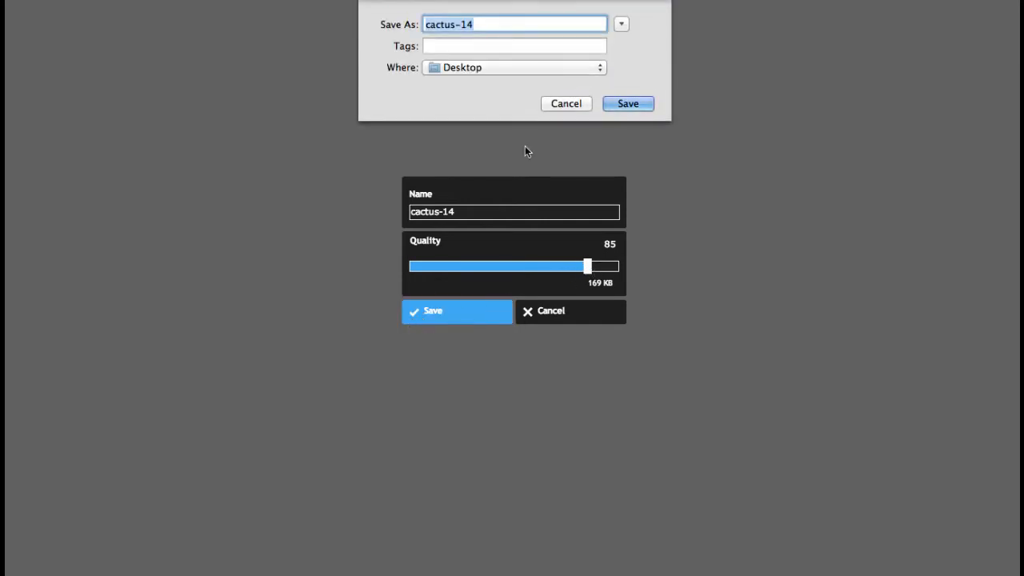
left_click(628, 104)
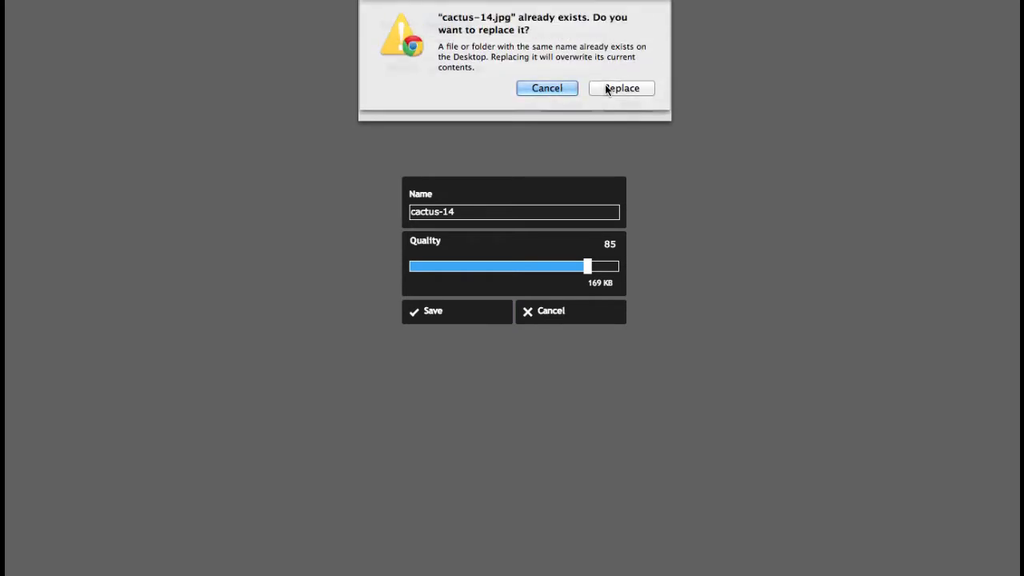
left_click(608, 88)
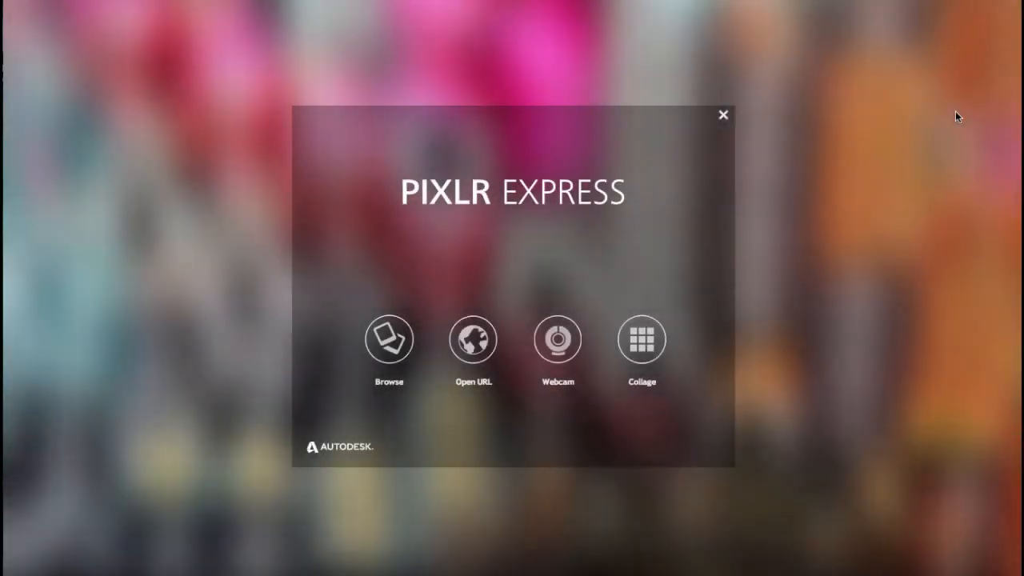
Start a new collage and browse the available layouts, keeping the four-square grid.
left_click(639, 348)
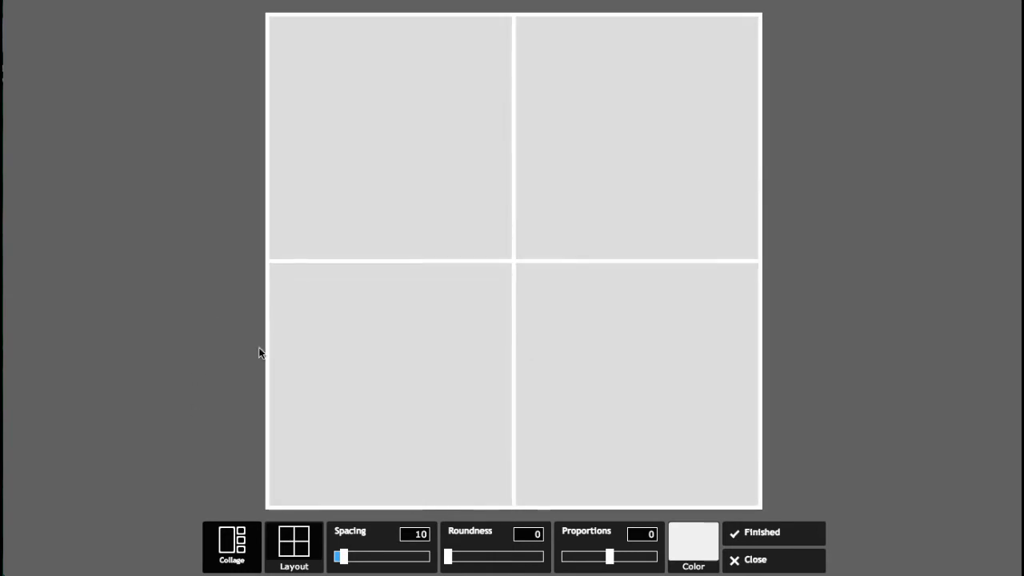
left_click(294, 542)
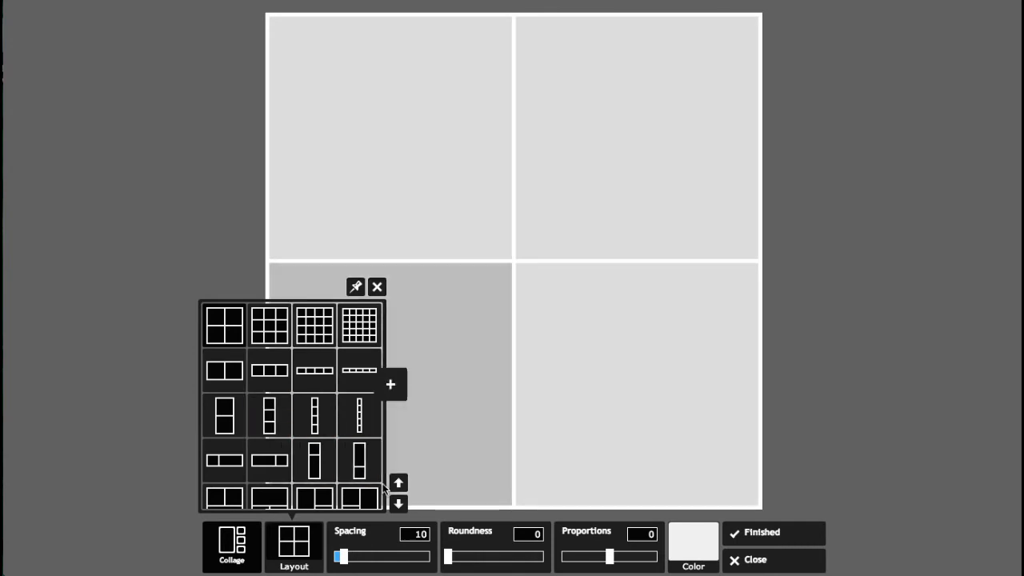
left_click(399, 503)
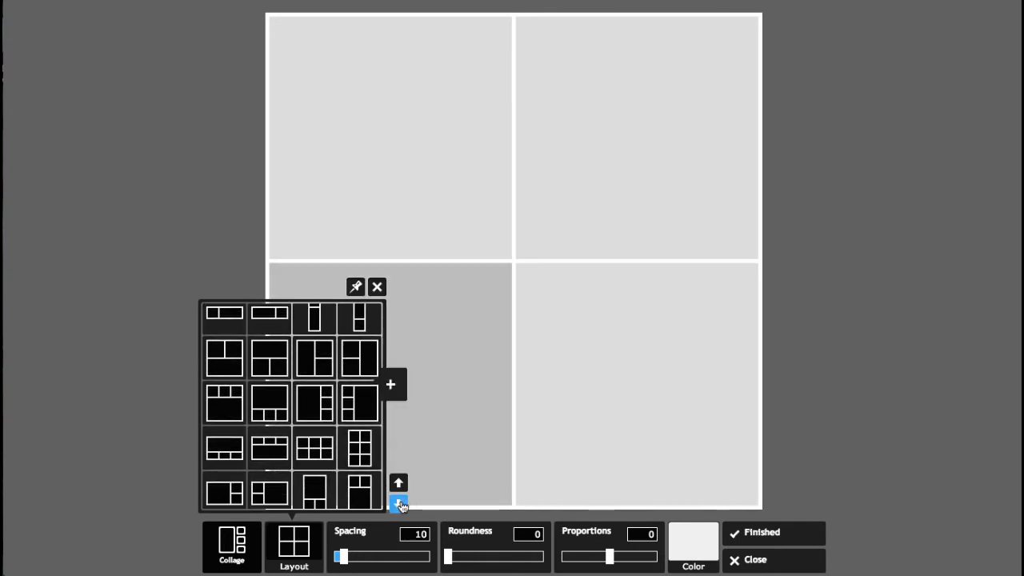
left_click(398, 504)
left_click(398, 503)
left_click(399, 504)
left_click(398, 503)
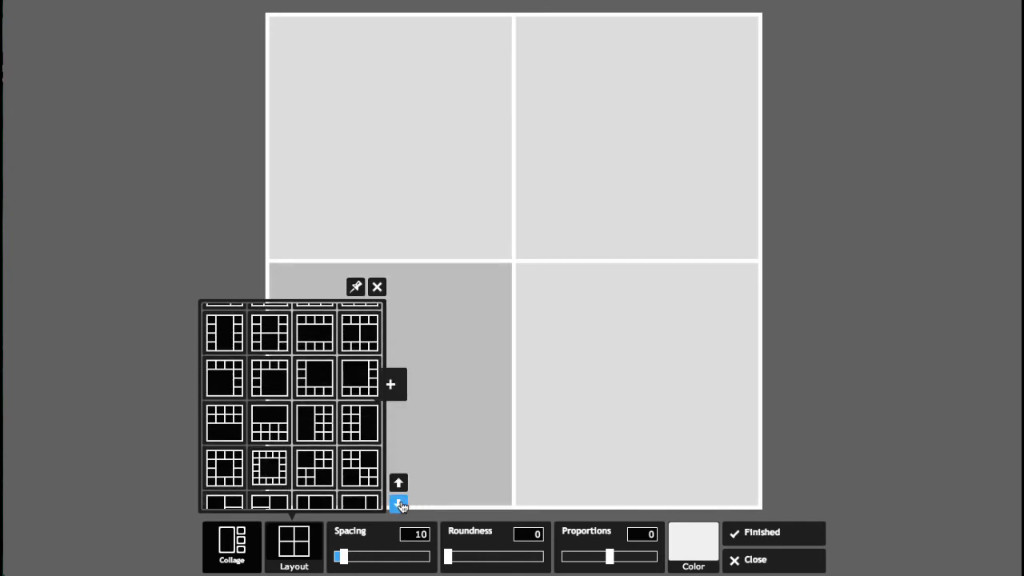
left_click(398, 503)
left_click(399, 503)
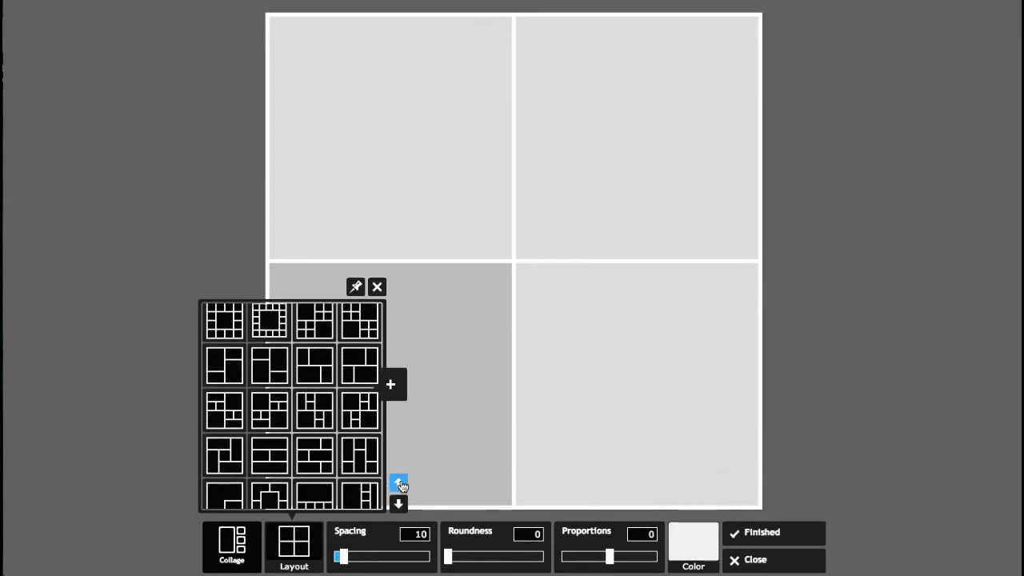
left_click(400, 484)
left_click(399, 484)
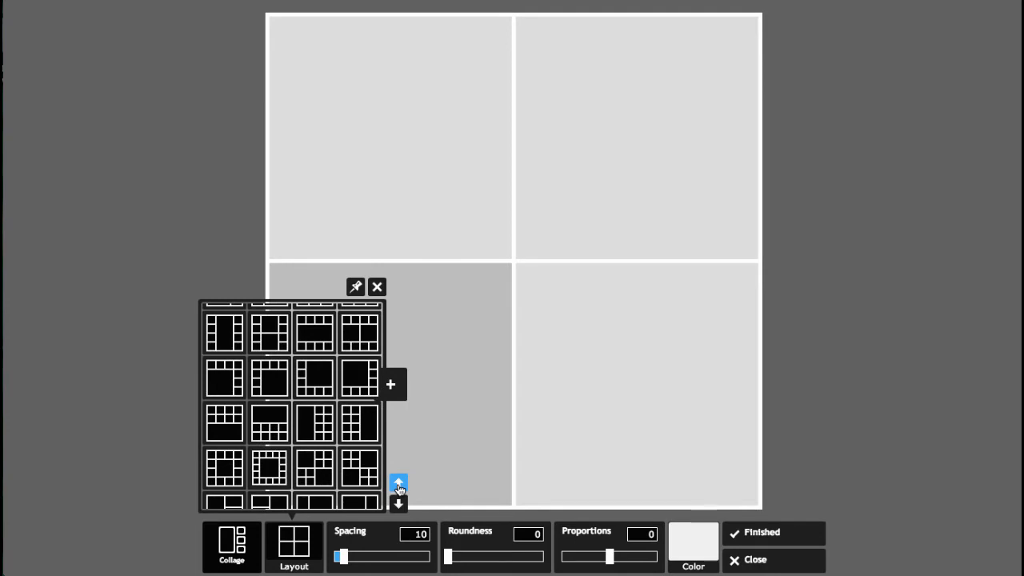
left_click(399, 484)
left_click(399, 484)
left_click(399, 484)
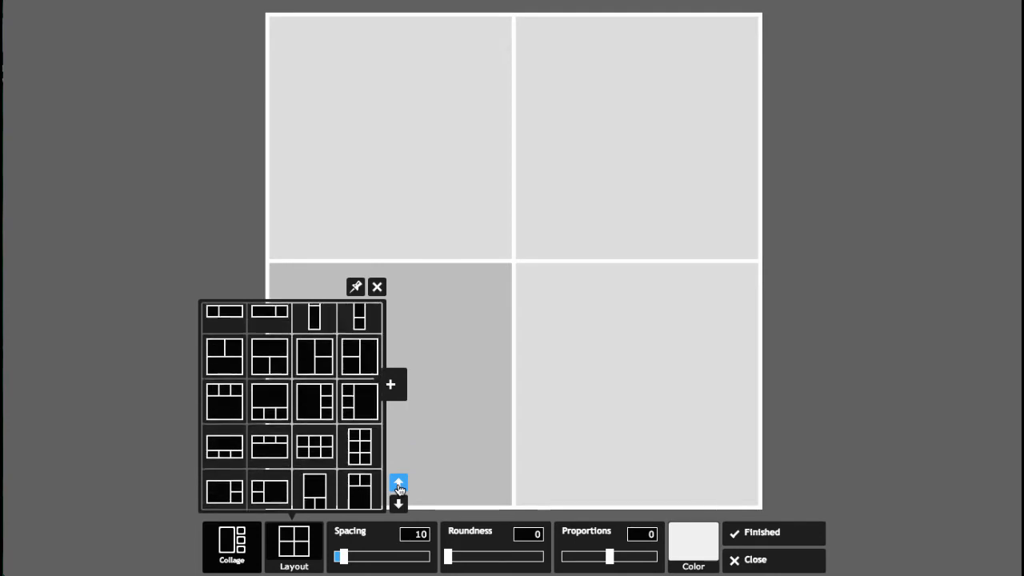
left_click(399, 484)
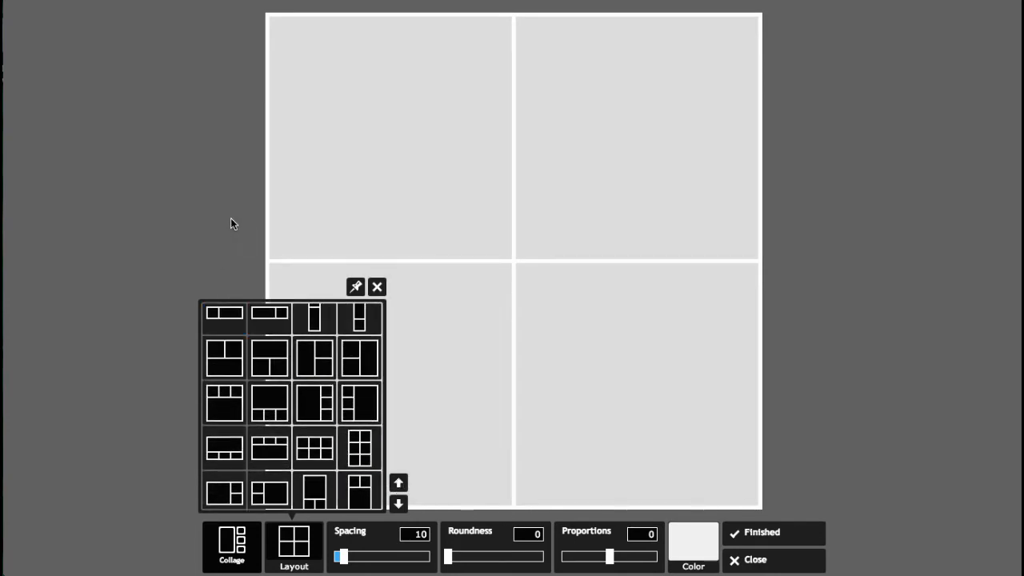
left_click(376, 287)
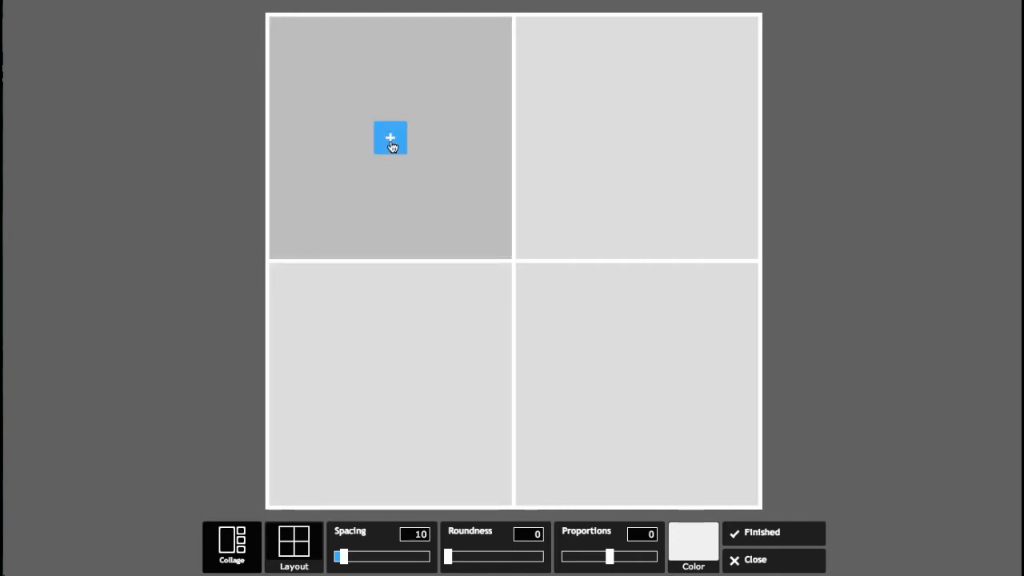
Fill the top-left collage cell with blue bird.jpeg and the top-right cell with cardinal.jpg.
left_click(392, 144)
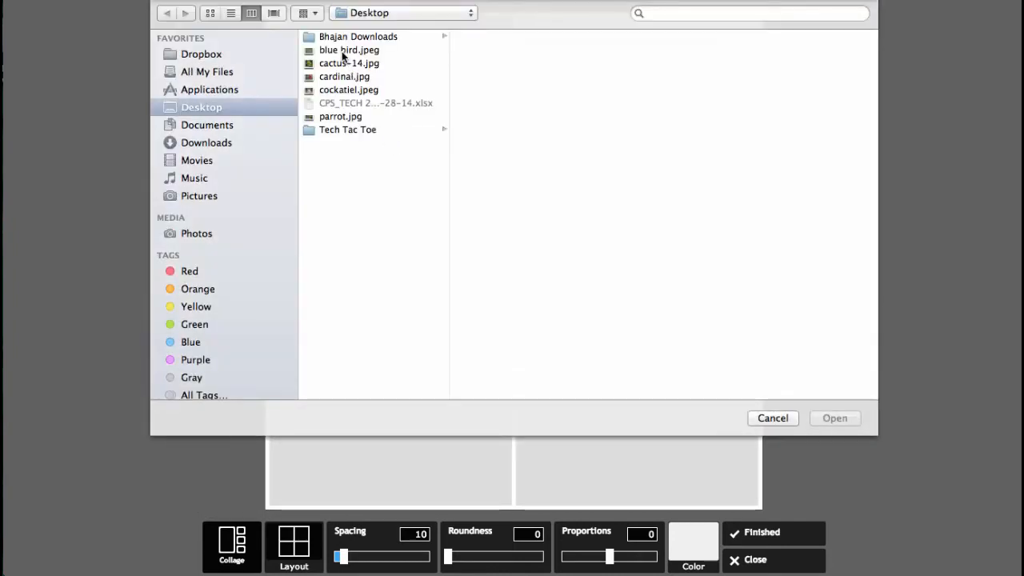
left_click(341, 51)
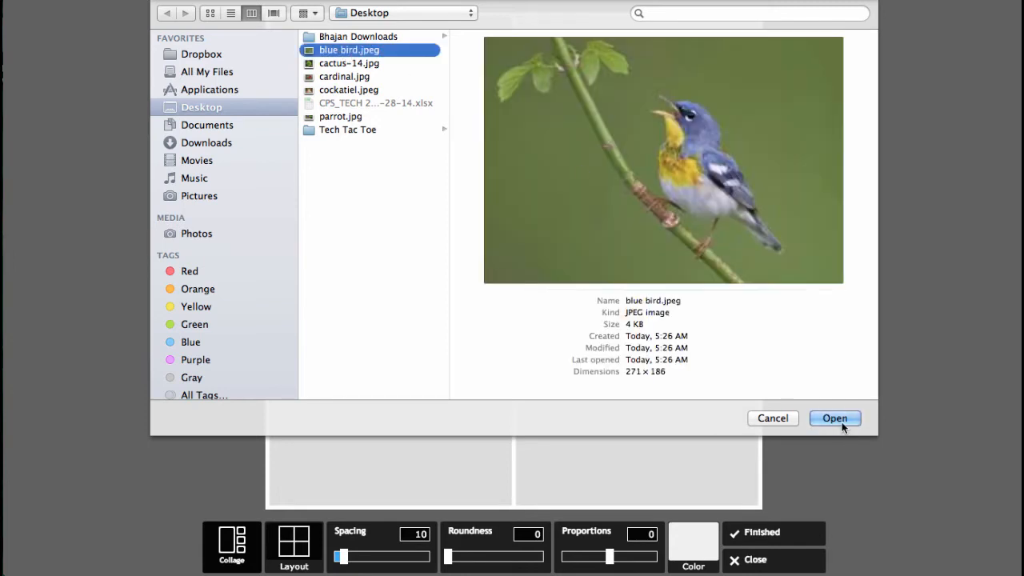
left_click(835, 419)
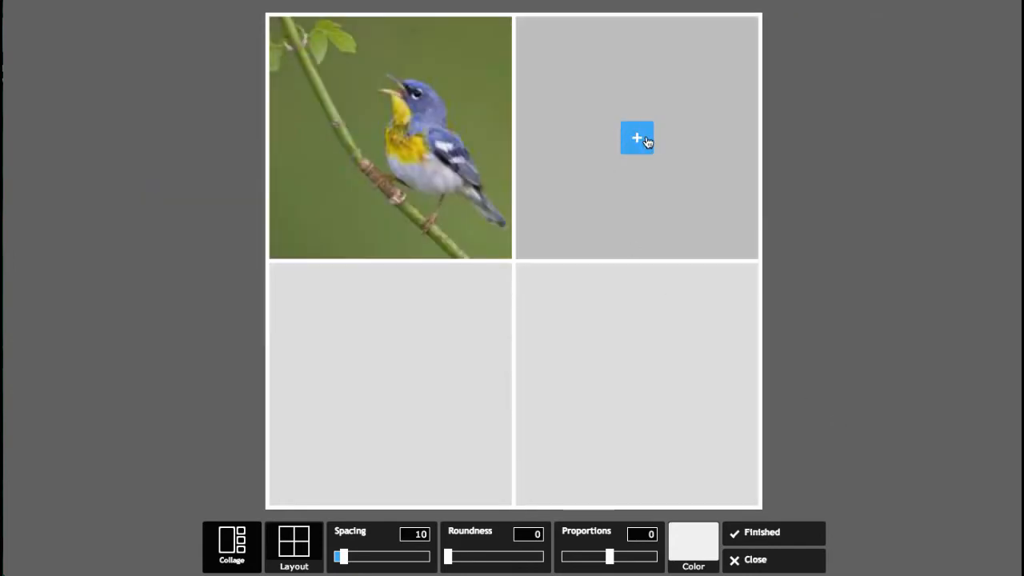
left_click(647, 140)
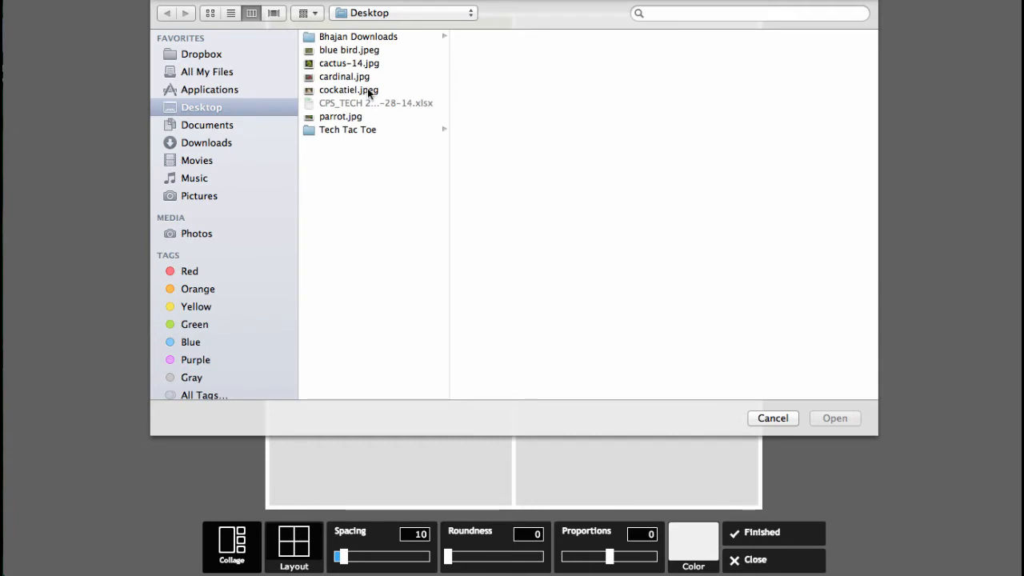
left_click(352, 77)
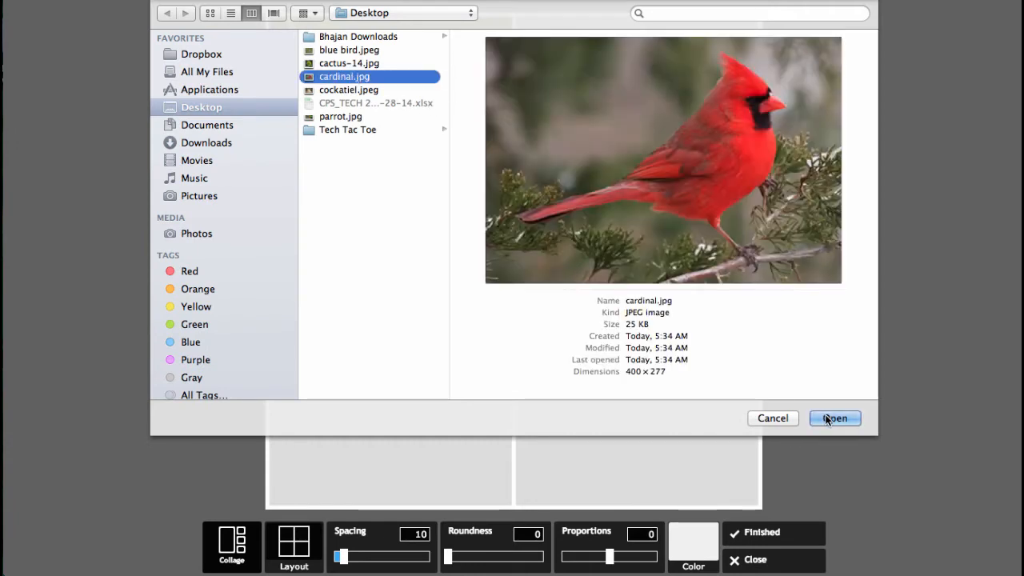
left_click(832, 419)
Fill the bottom-left collage cell with cockatiel.jpeg and the bottom-right cell with parrot.jpg.
left_click(389, 385)
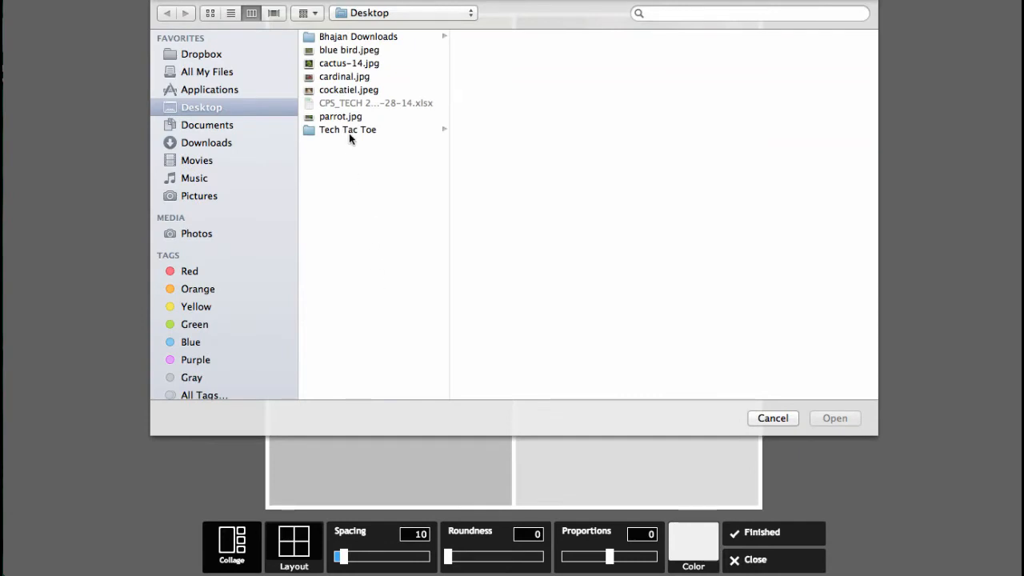
left_click(338, 88)
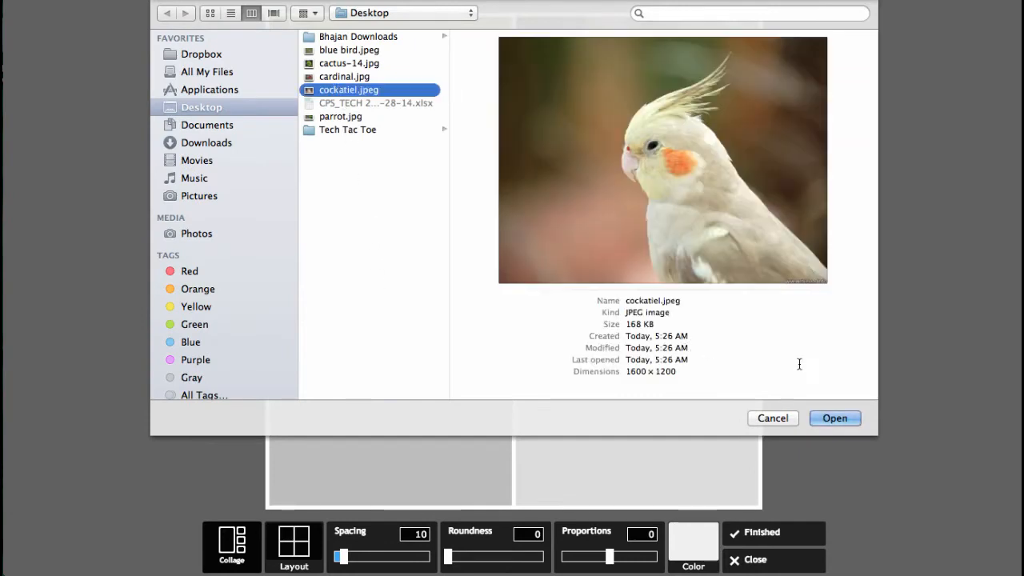
left_click(830, 419)
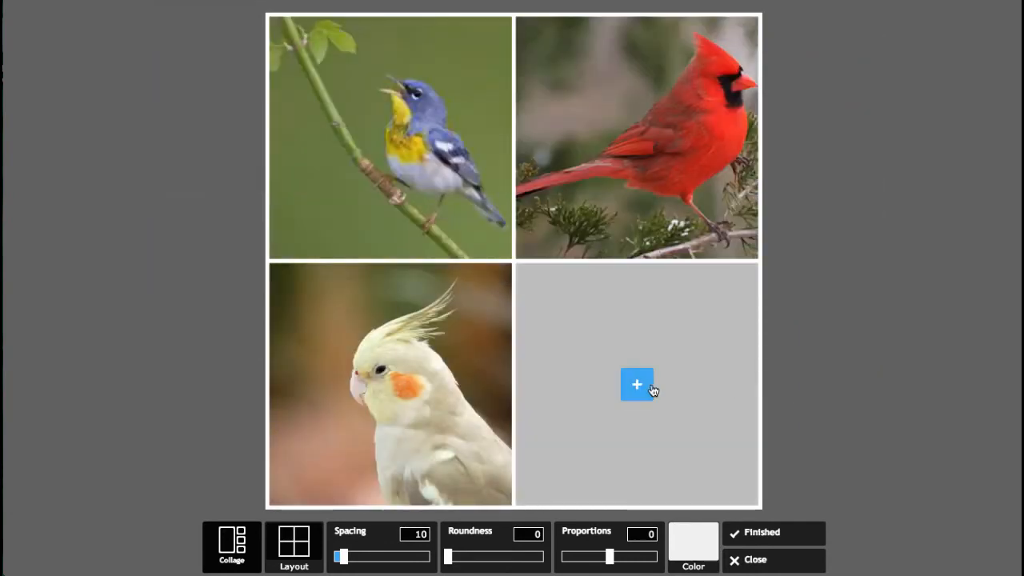
left_click(638, 385)
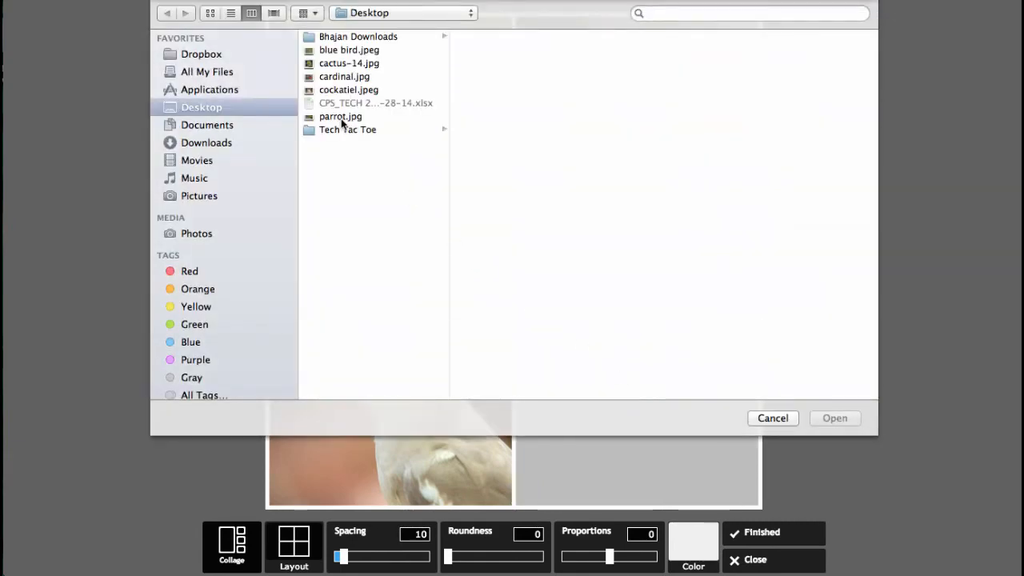
left_click(341, 117)
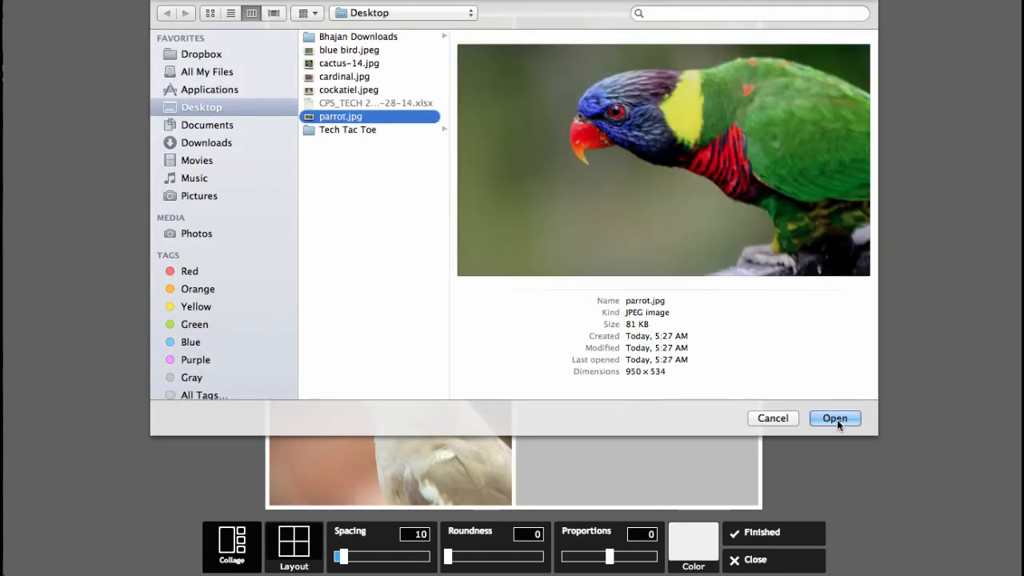
left_click(837, 419)
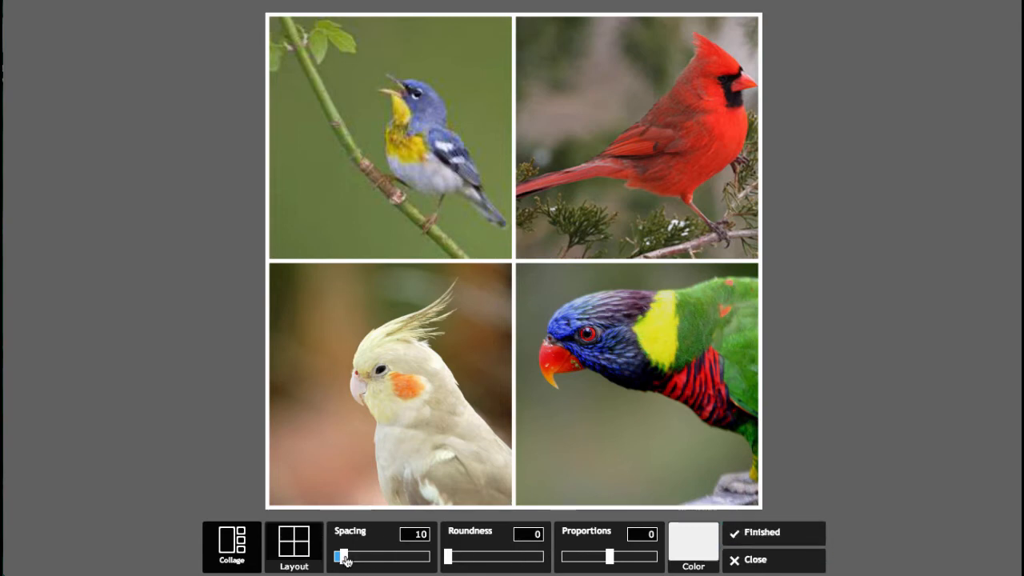
Increase the collage spacing to 25.
mouse_move(346, 560)
left_mouse_down()
mouse_move(428, 566)
mouse_move(361, 563)
left_mouse_up()
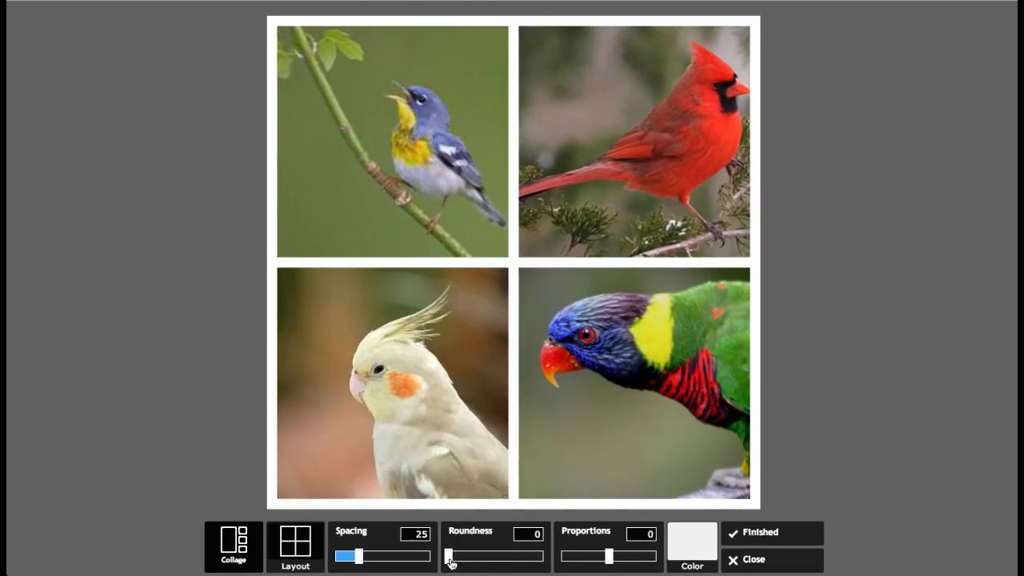
Set the collage roundness to 121 and the proportions to 0.6.
left_click_drag(450, 564, 490, 572)
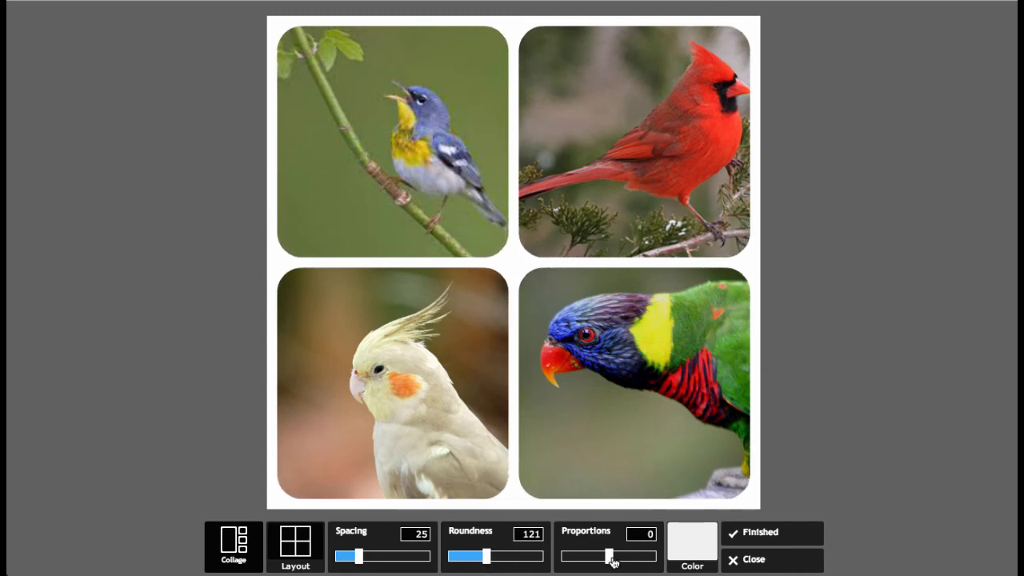
mouse_move(611, 562)
left_mouse_down()
mouse_move(620, 562)
mouse_move(574, 565)
mouse_move(614, 571)
left_mouse_up()
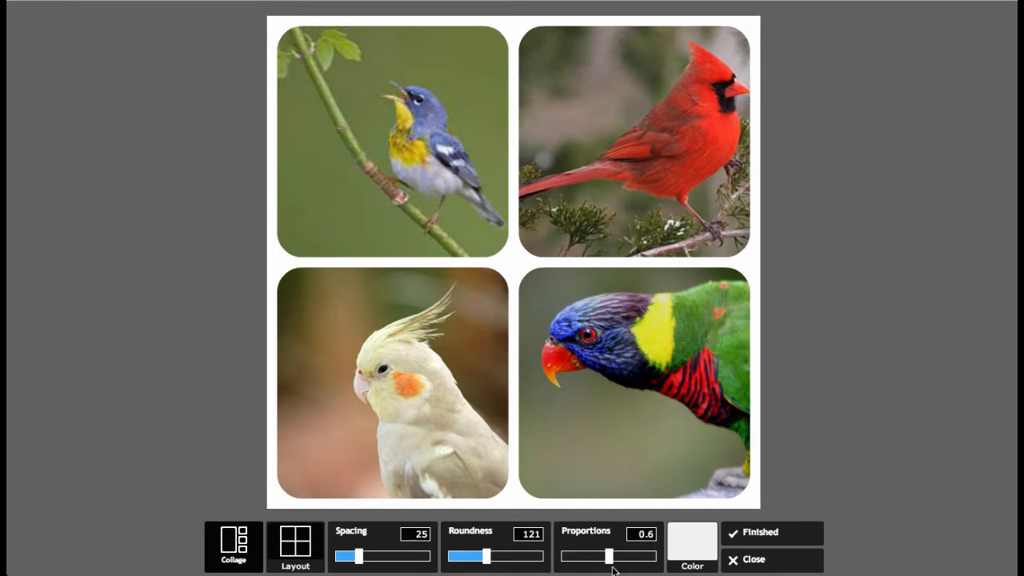
Change the collage background colour to dark red and finish the collage.
left_click(688, 546)
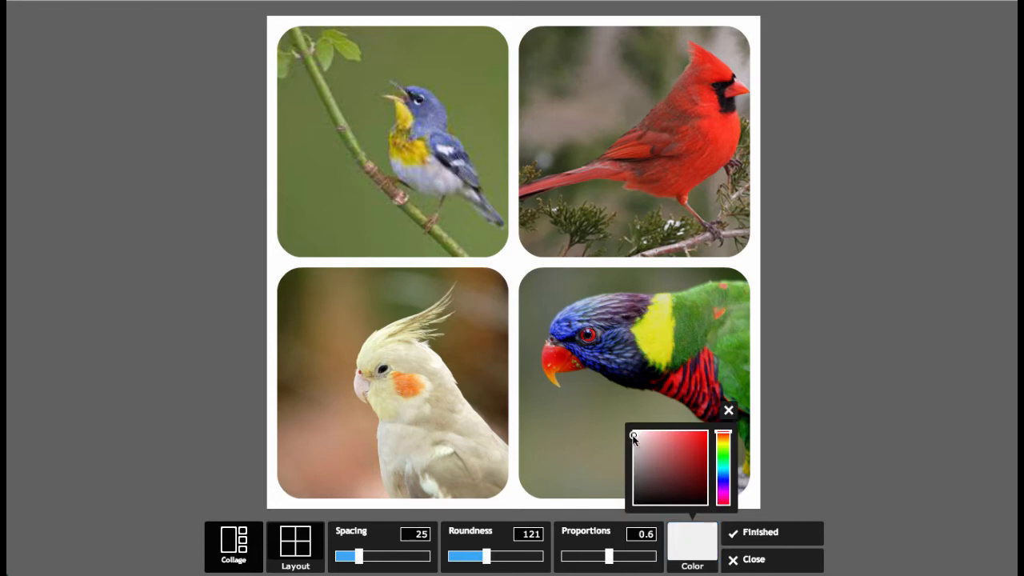
mouse_move(634, 437)
left_mouse_down()
mouse_move(677, 464)
mouse_move(694, 462)
left_mouse_up()
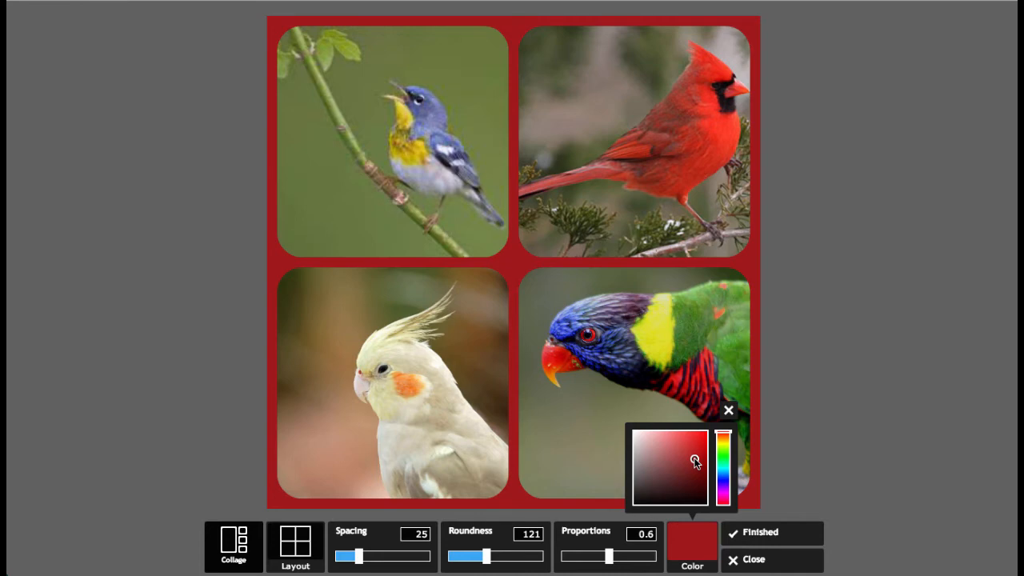
left_click(748, 533)
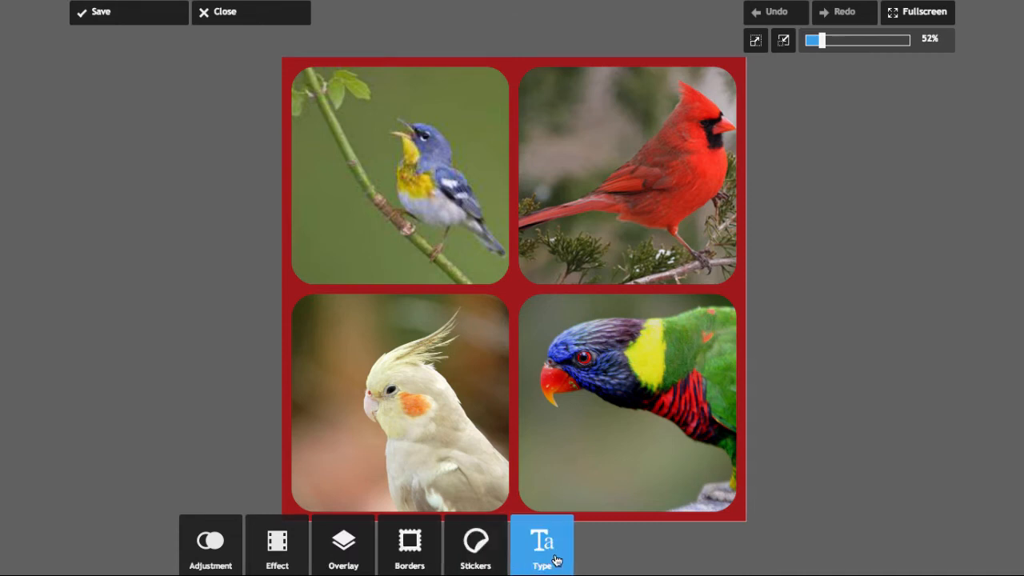
Try the Fabric, Wall and Weave canvas overlays on the collage, rotating it, then cancel the overlay.
left_click(203, 565)
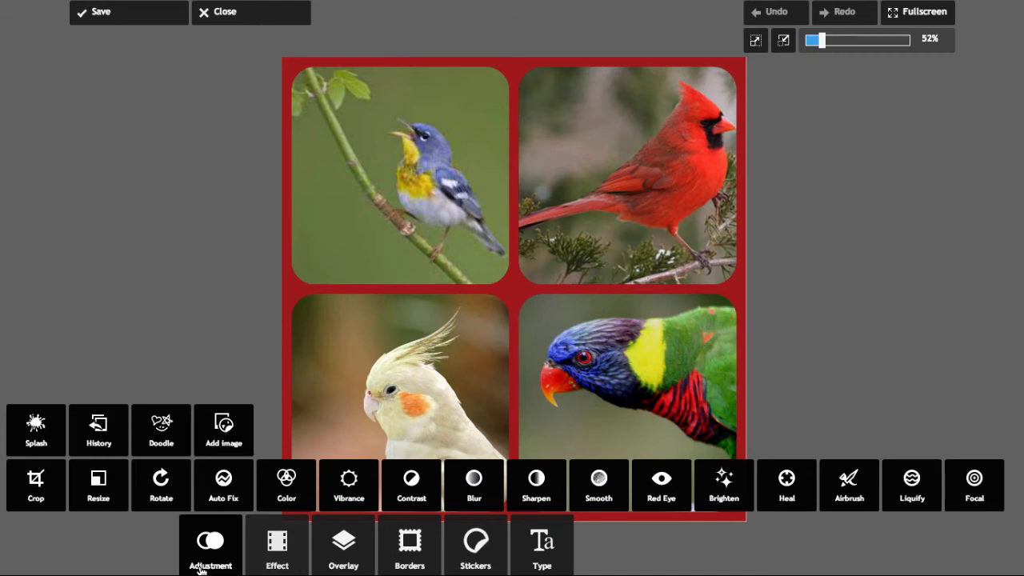
left_click(266, 562)
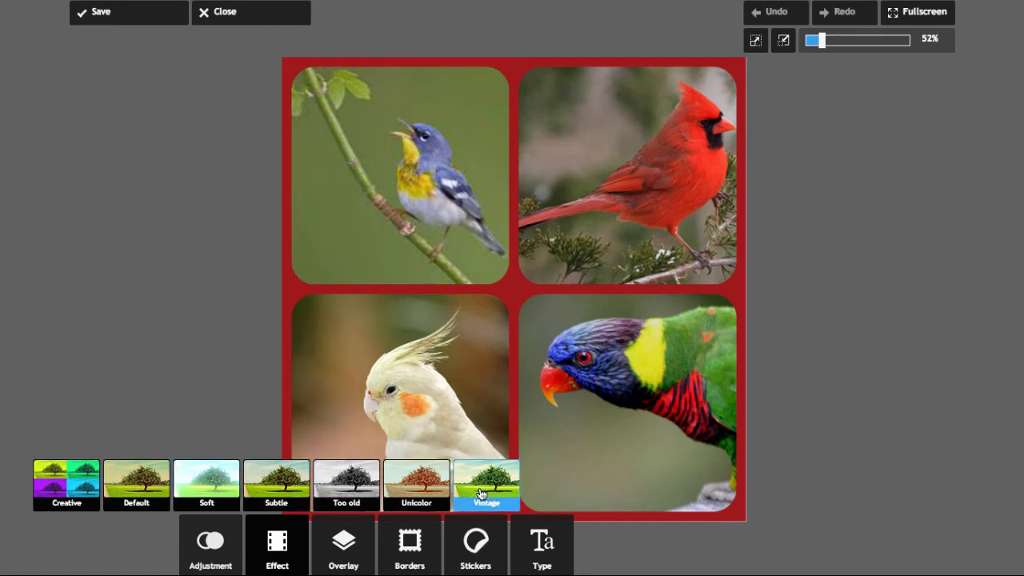
left_click(338, 546)
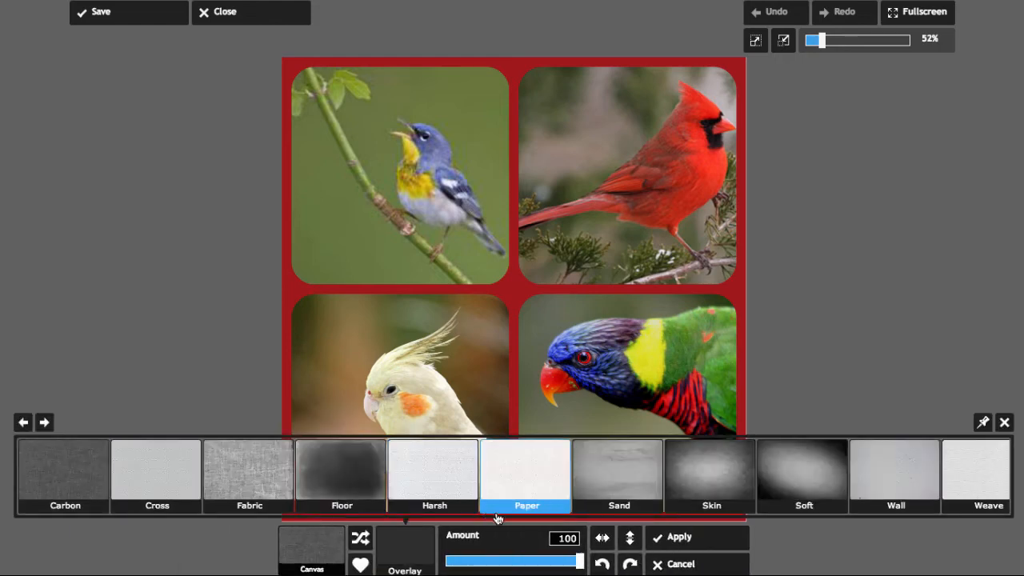
left_click(251, 493)
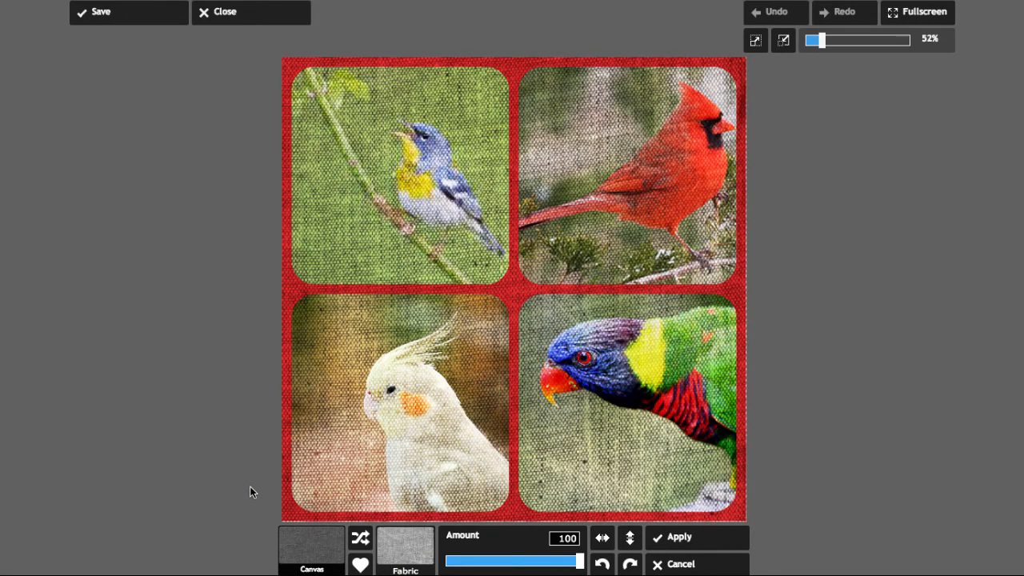
left_click(603, 564)
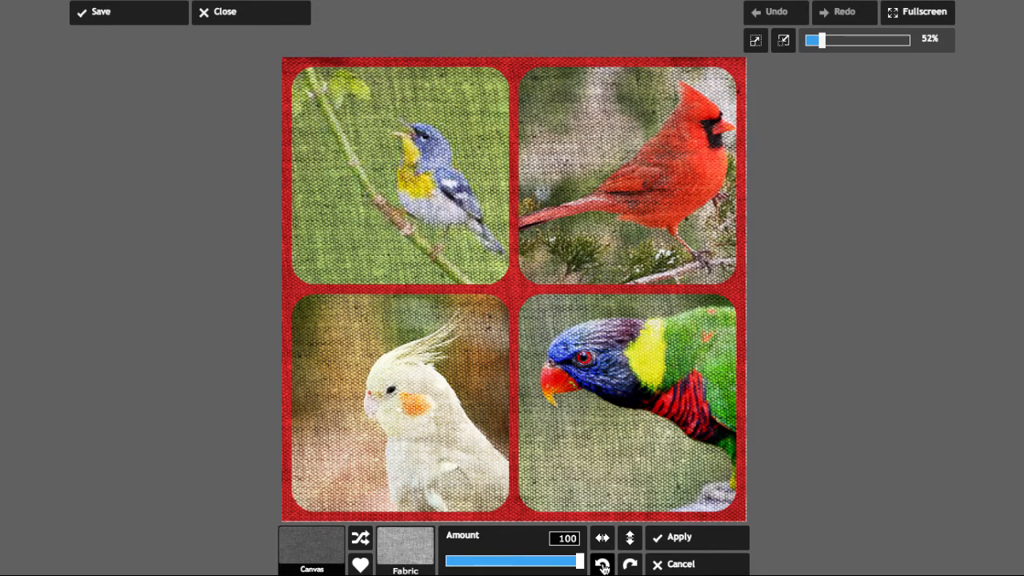
left_click(603, 564)
left_click(603, 564)
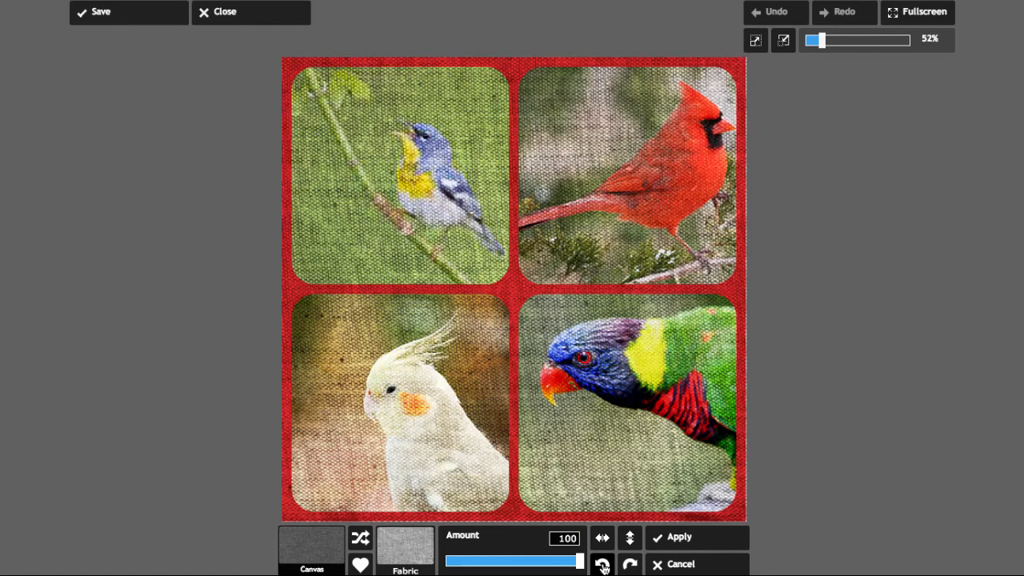
left_click(406, 562)
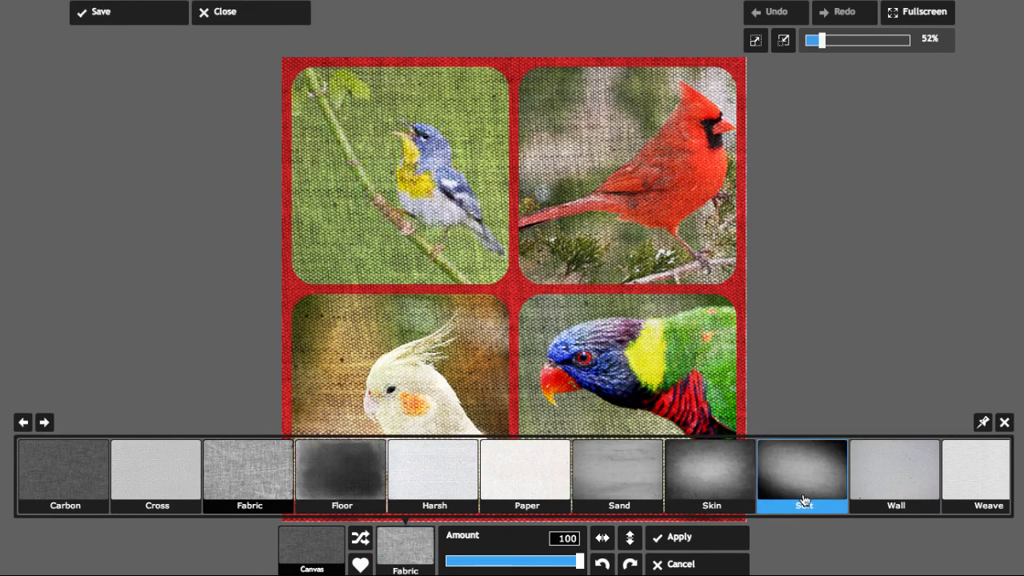
left_click(925, 480)
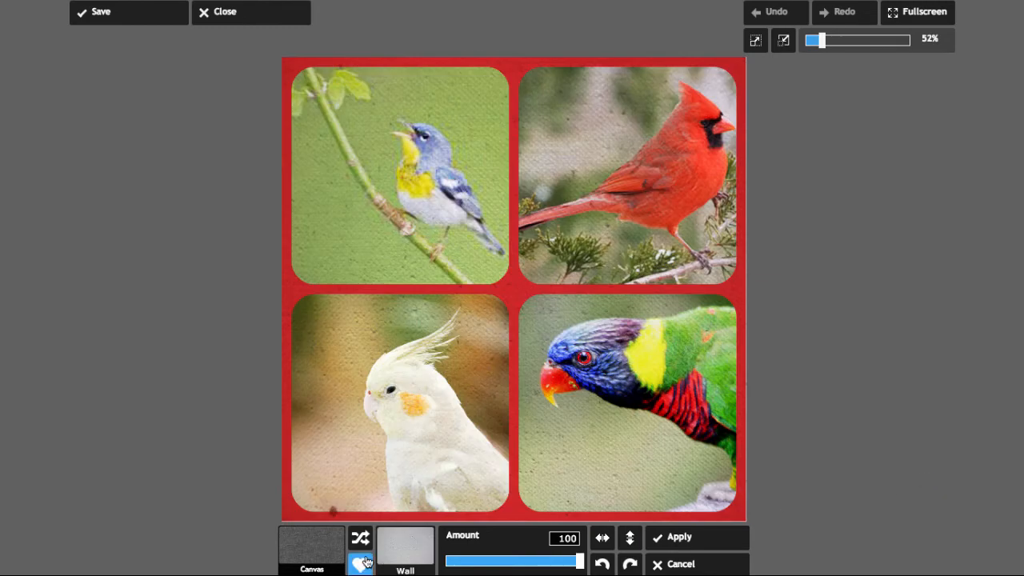
left_click(404, 551)
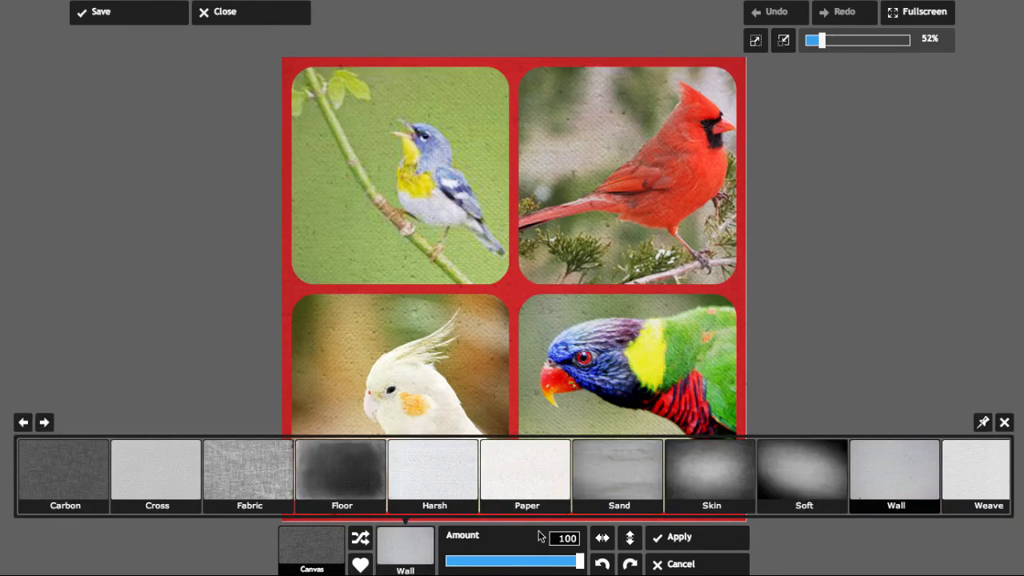
left_click(976, 483)
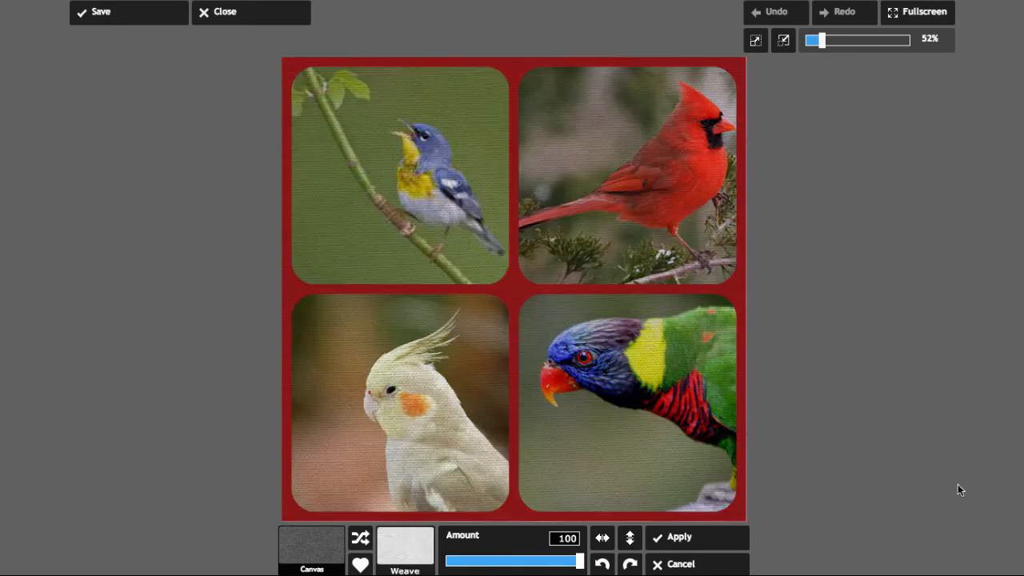
left_click(658, 562)
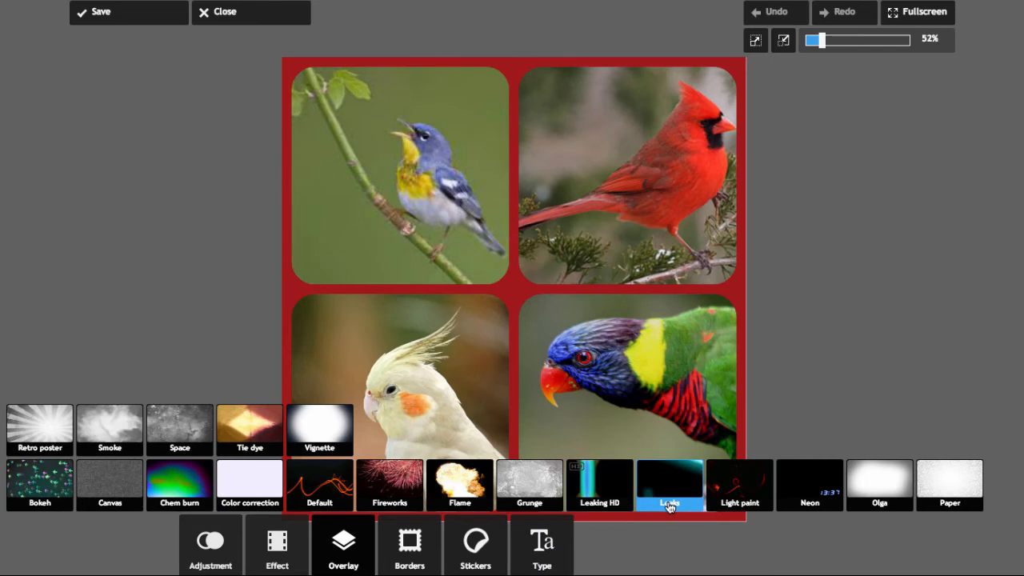
Try the Golden leaks overlay on the collage, then cancel it.
left_click(670, 506)
left_click(414, 567)
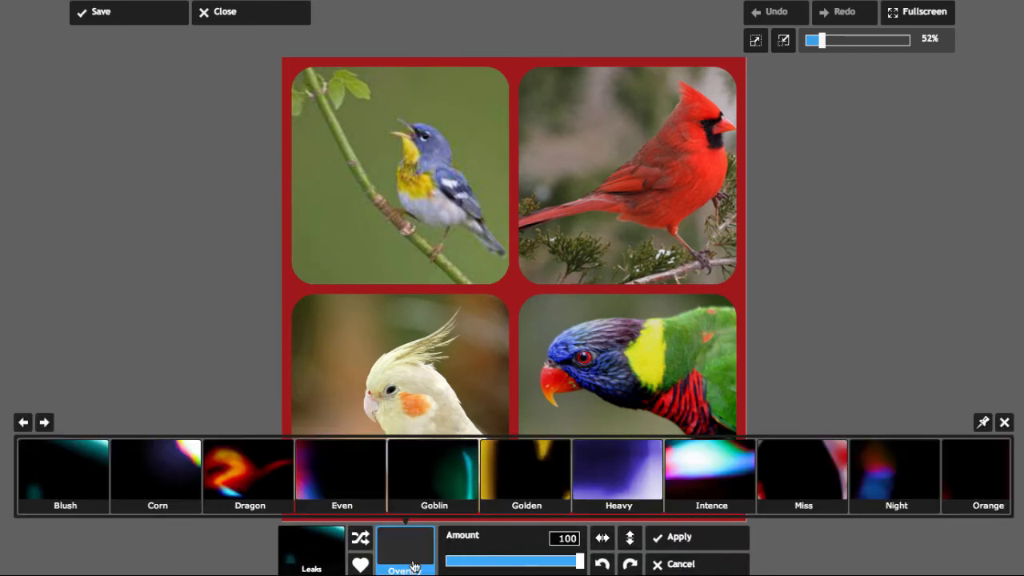
left_click(544, 488)
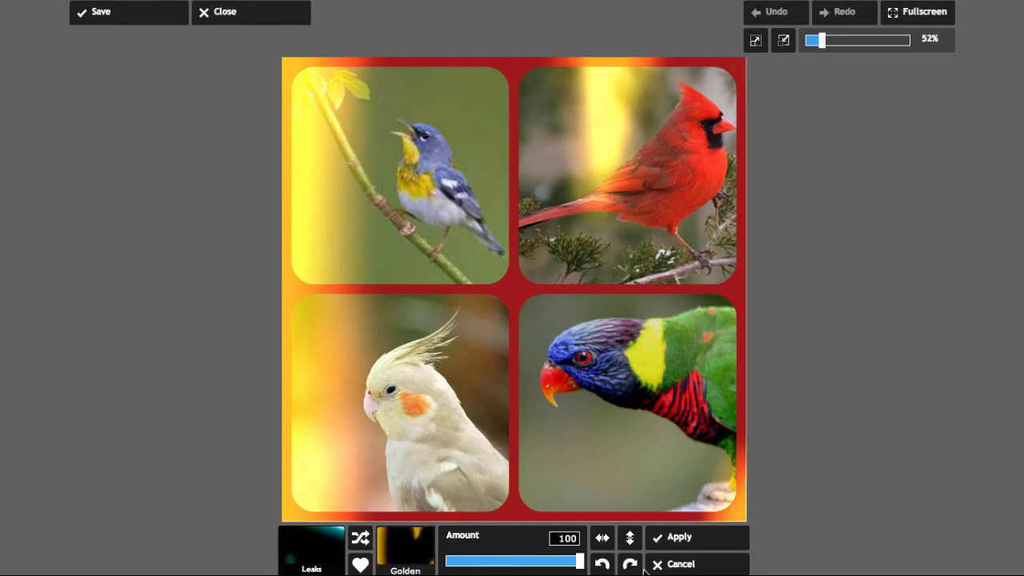
left_click(669, 568)
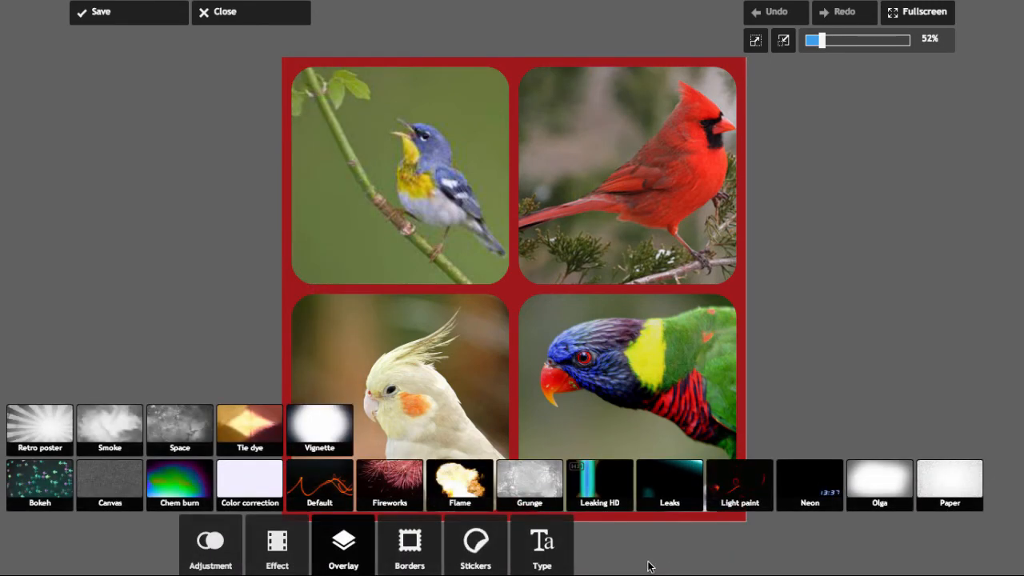
Try the Bubbly grunge overlay on the collage, then cancel it.
left_click(344, 564)
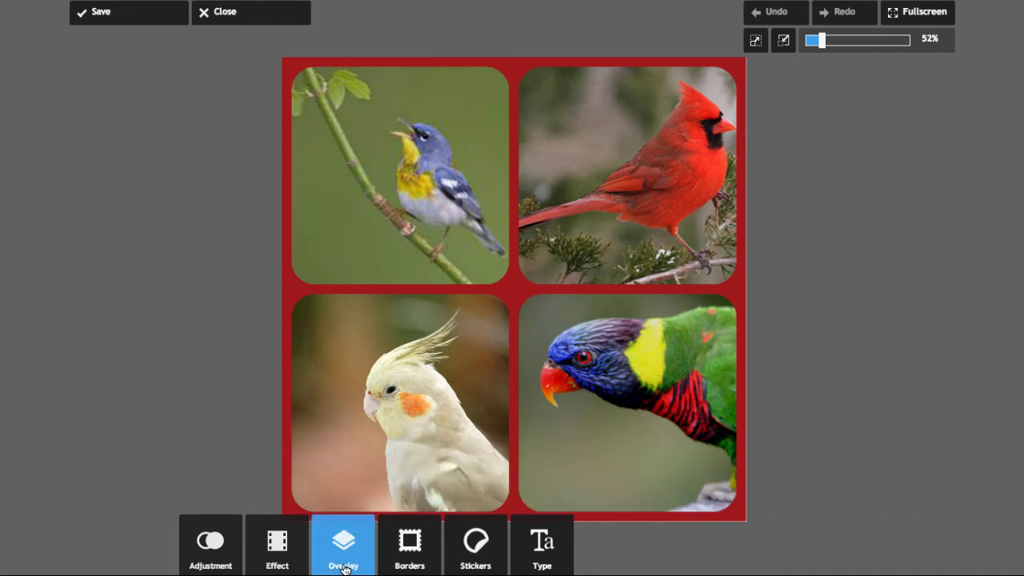
left_click(344, 564)
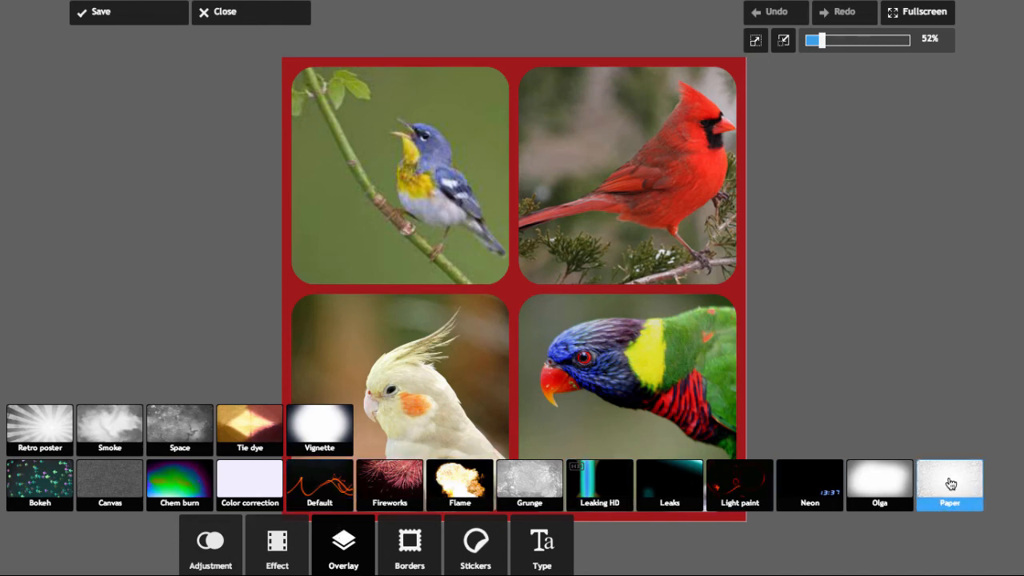
left_click(540, 477)
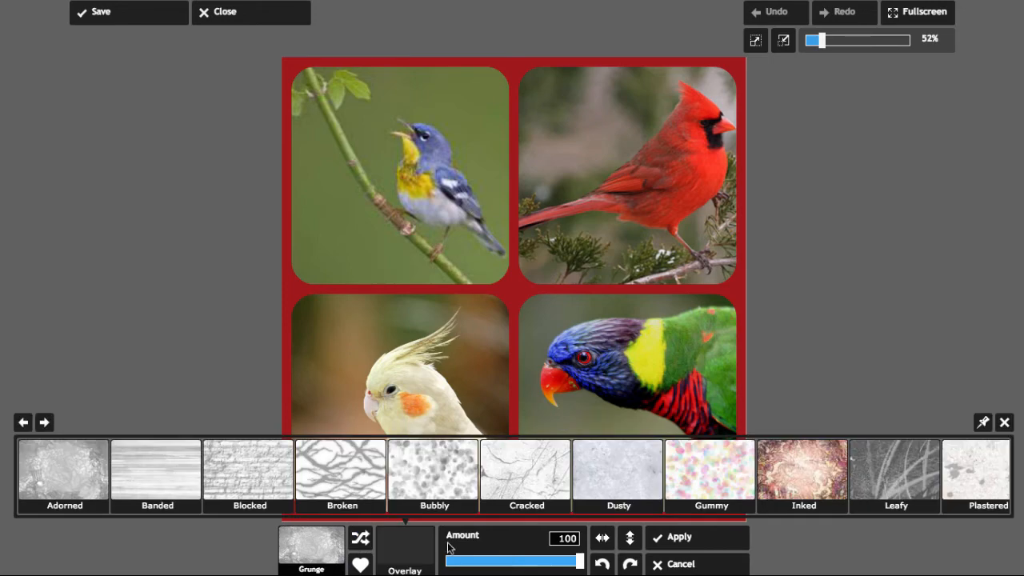
left_click(430, 484)
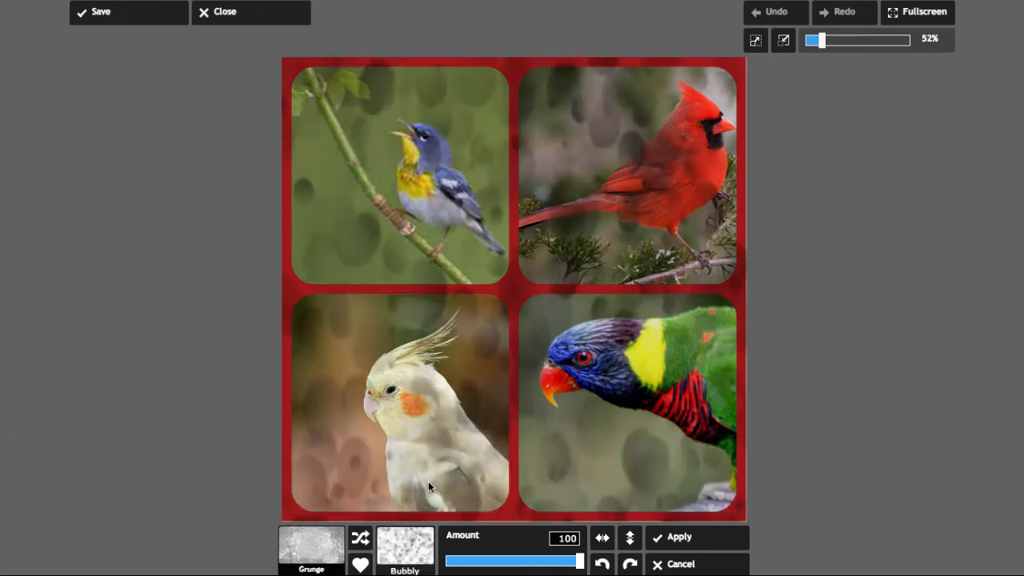
left_click(684, 564)
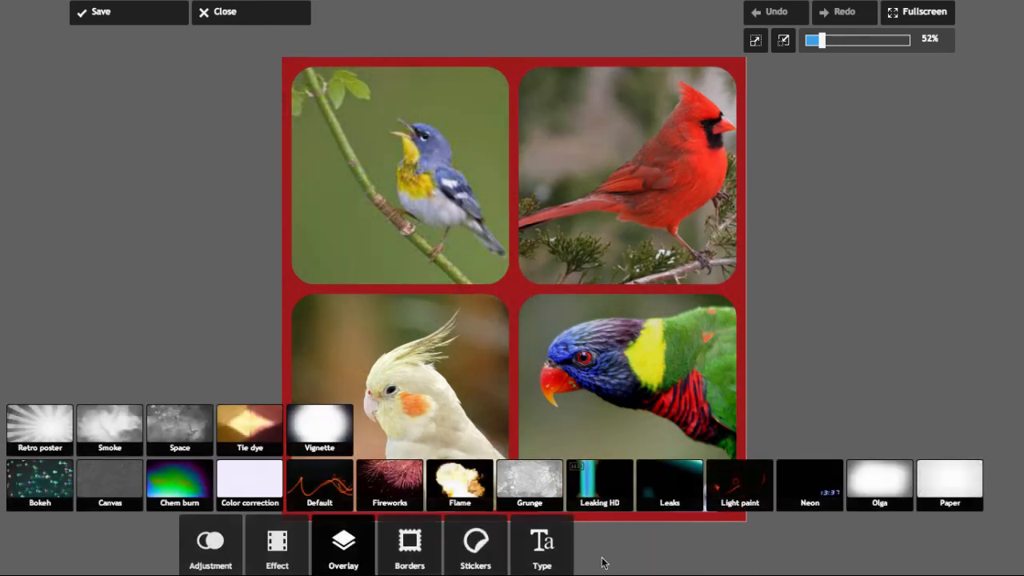
Apply the Elva white ripped border to the collage.
left_click(409, 549)
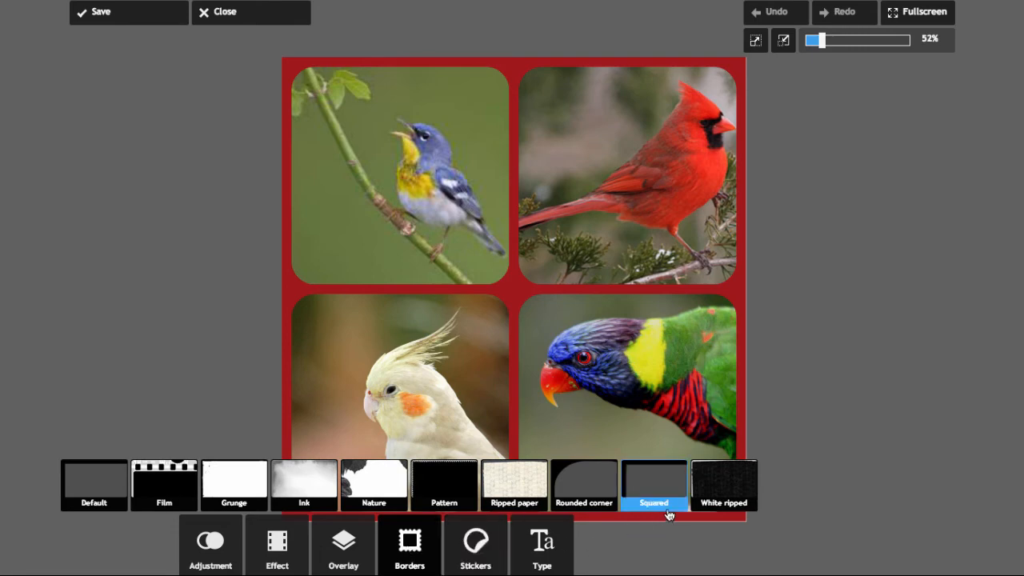
left_click(705, 499)
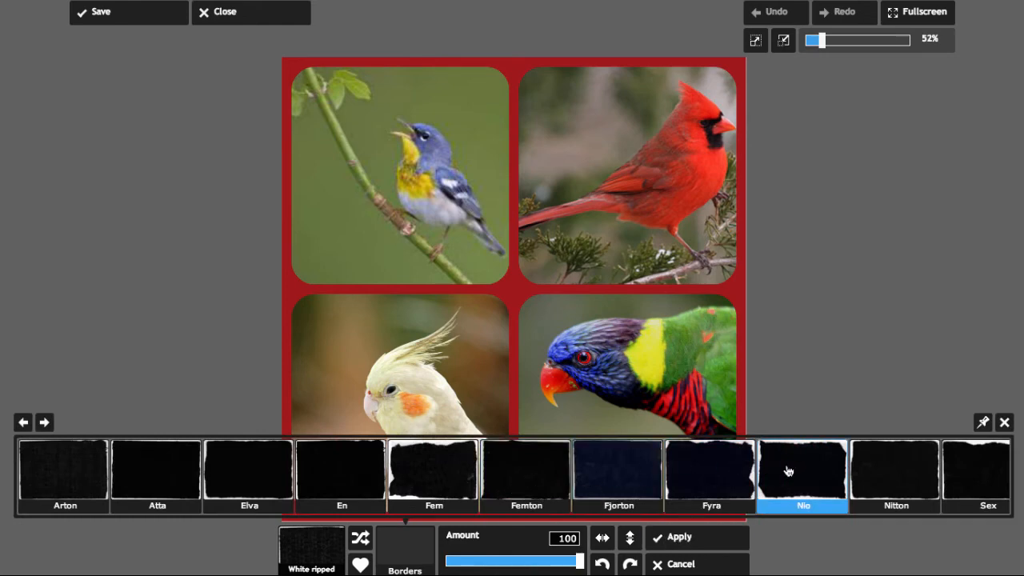
left_click(263, 480)
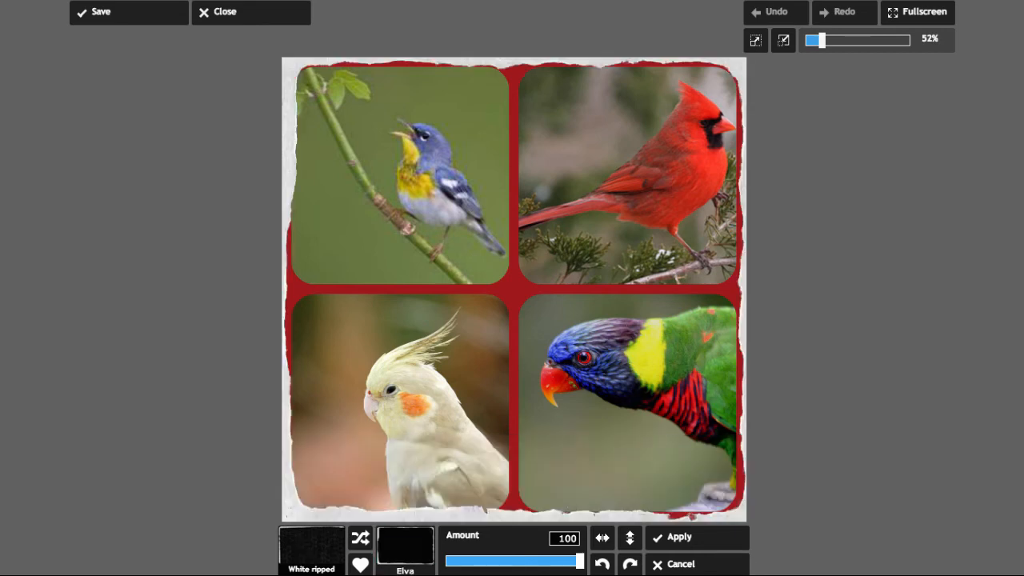
left_click(654, 549)
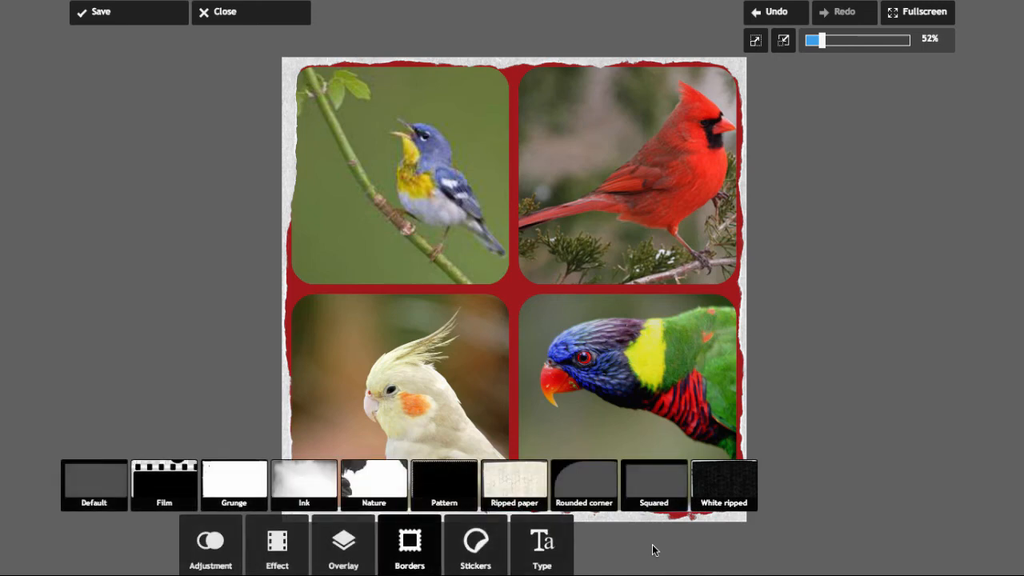
Add the title text Birds to the collage using a Grunge font.
left_click(482, 564)
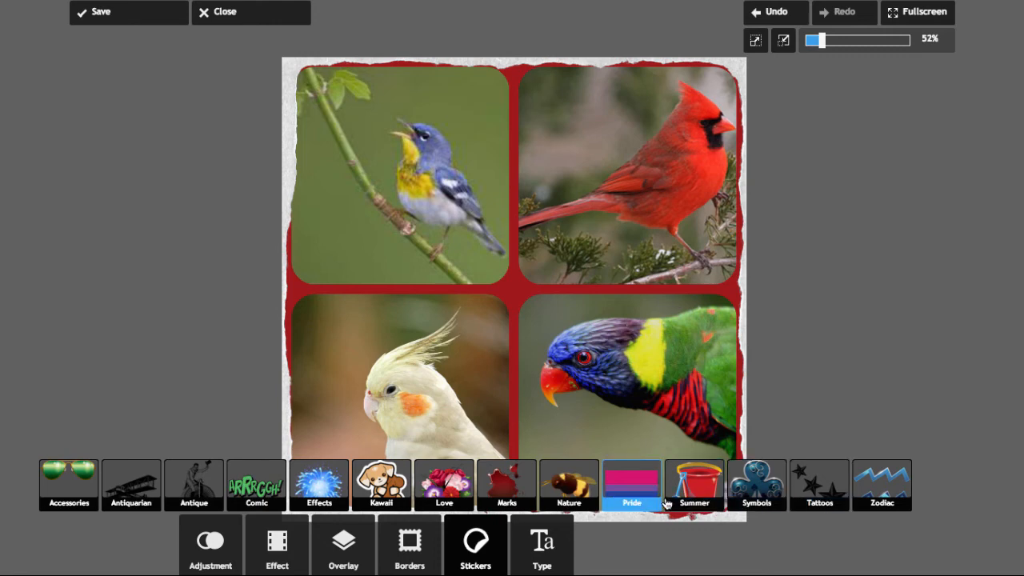
left_click(534, 556)
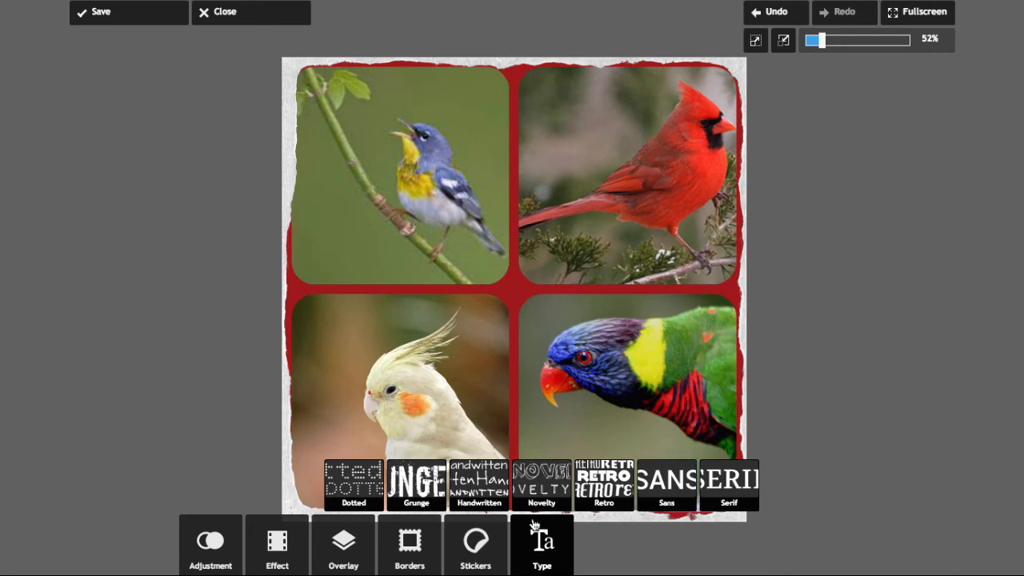
left_click(431, 499)
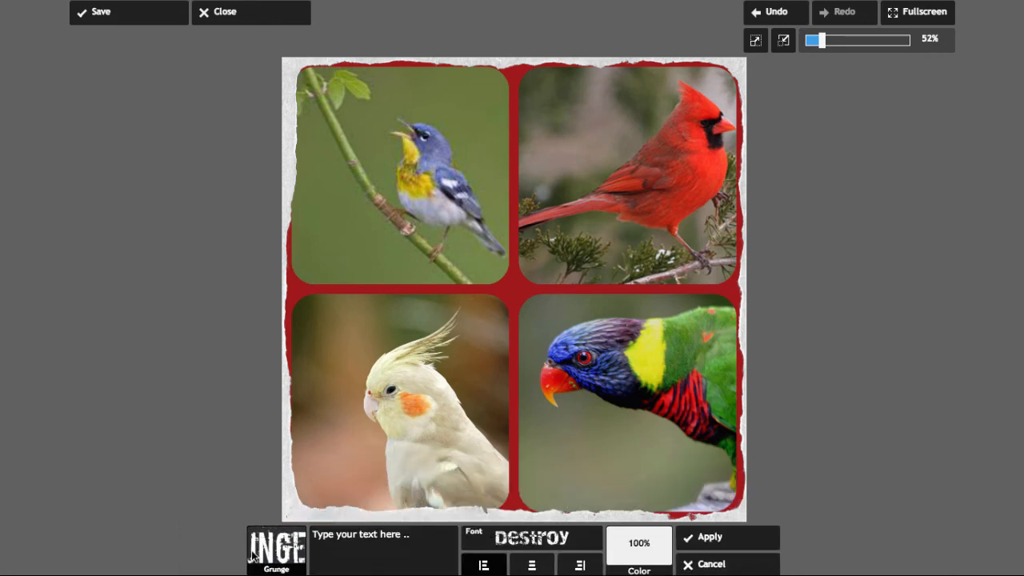
left_click(345, 545)
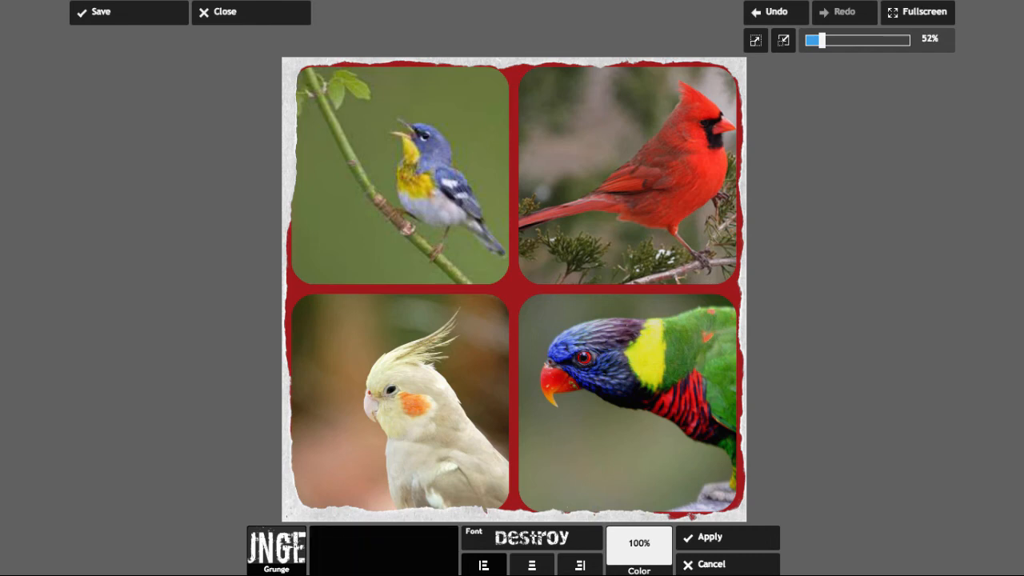
type("Birds")
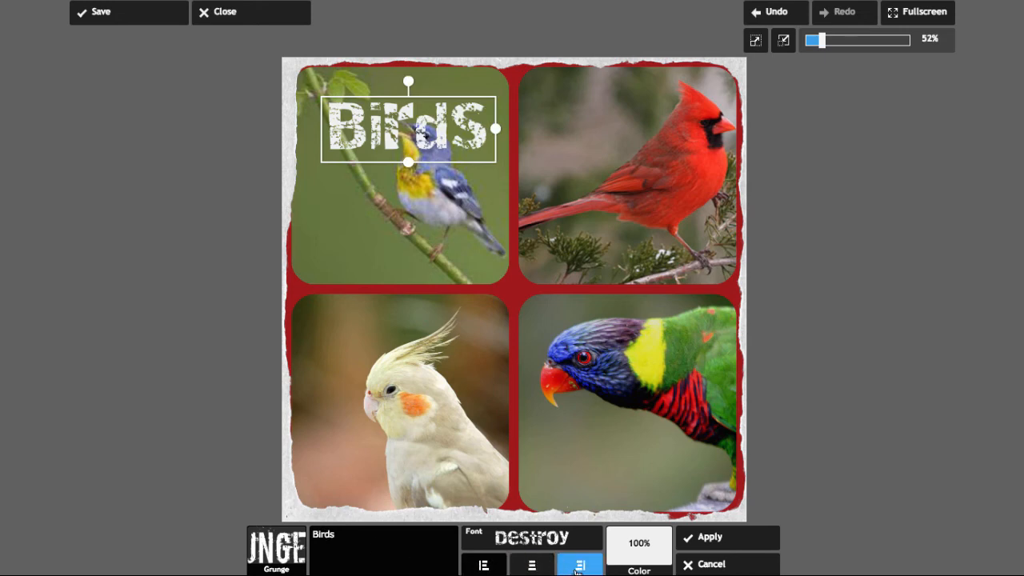
Color the Birds title yellow-green with about 97% opacity and apply the text.
left_click(640, 560)
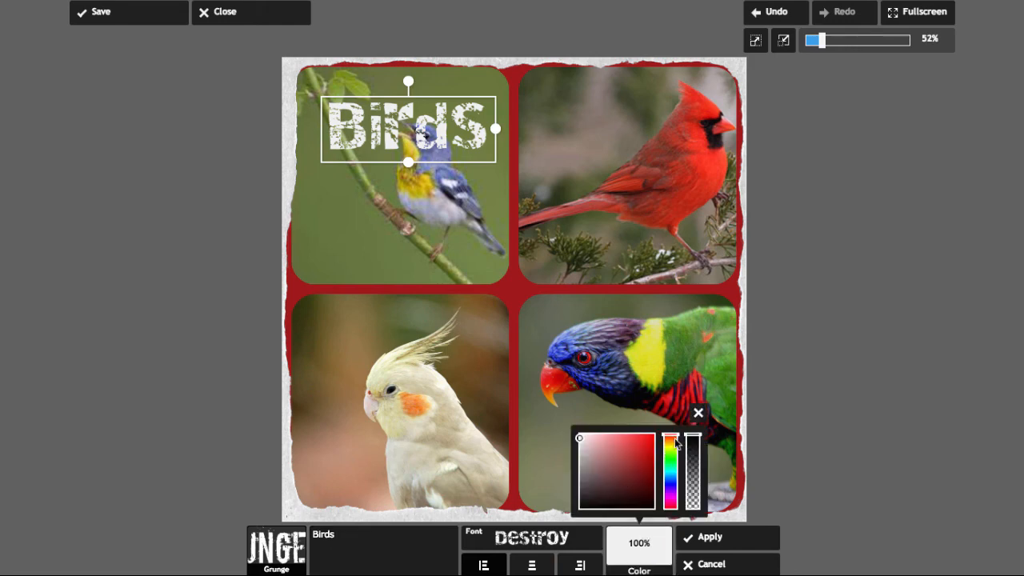
left_click_drag(676, 438, 675, 452)
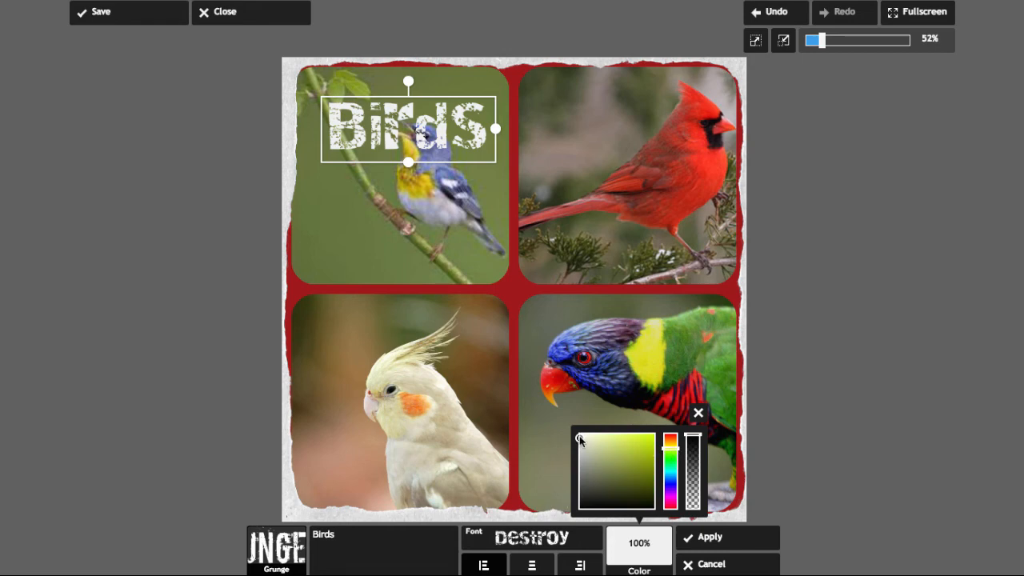
left_click_drag(582, 440, 646, 452)
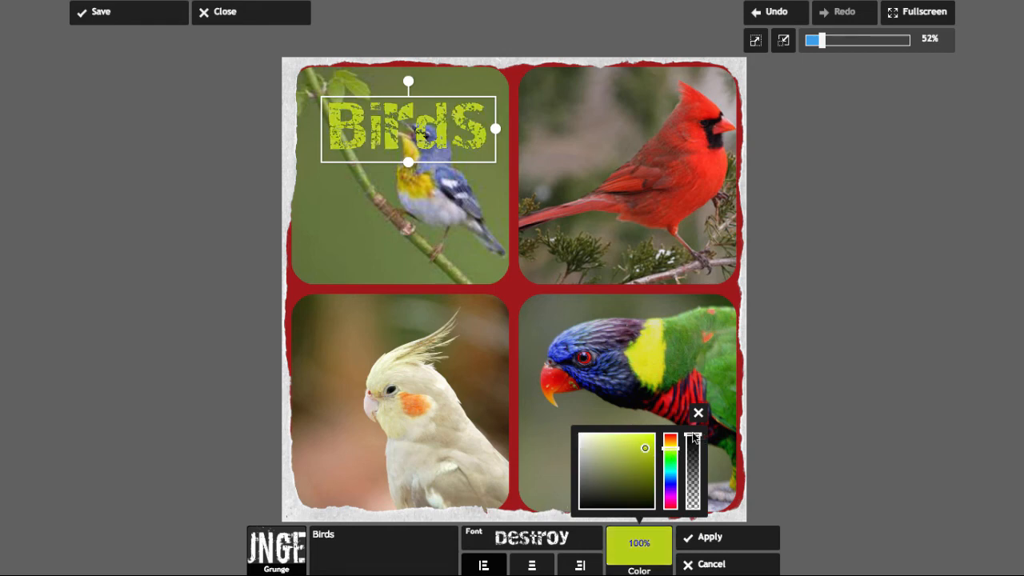
left_click_drag(693, 436, 693, 439)
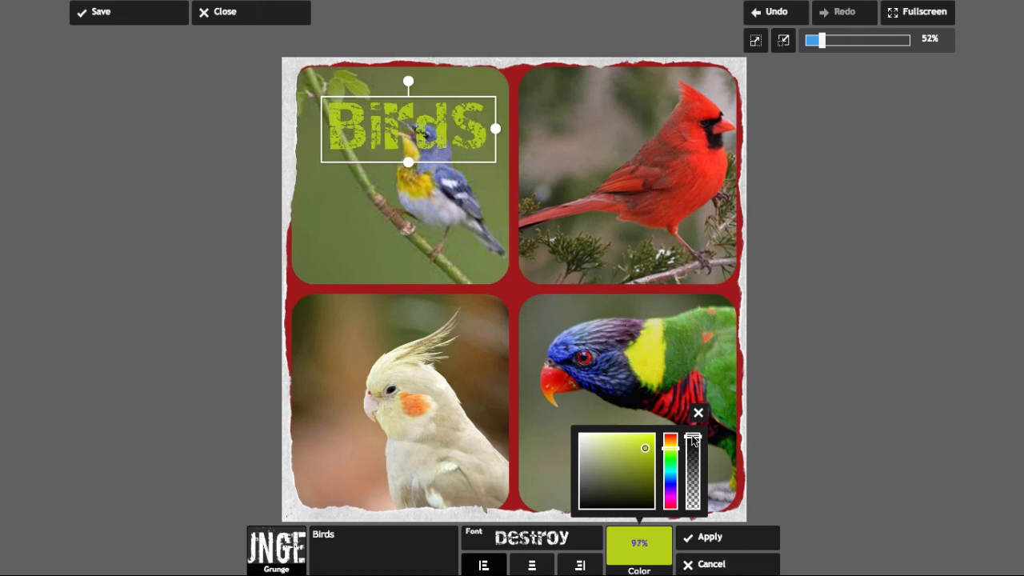
left_click(693, 541)
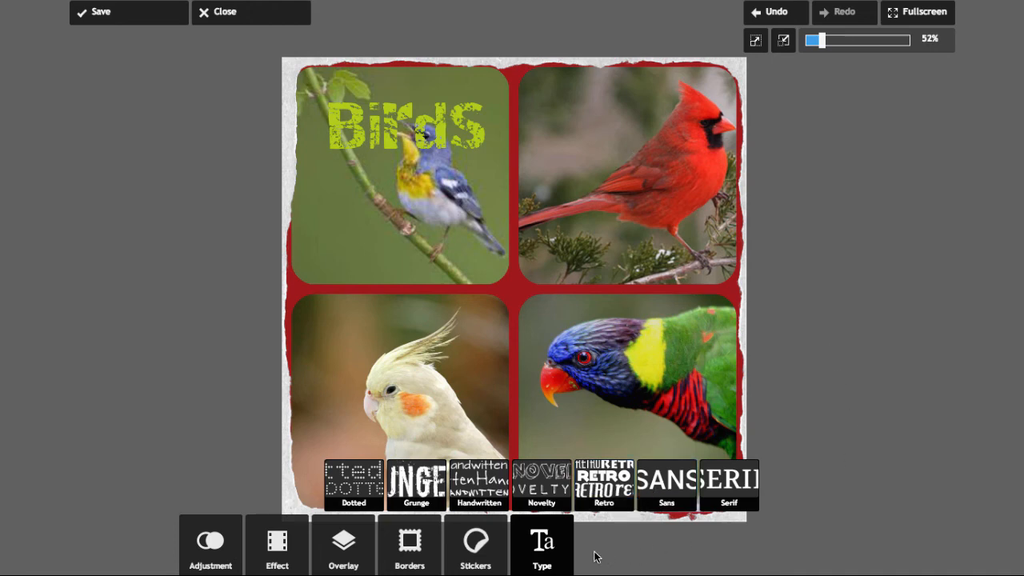
Save the collage as Birds to the Desktop.
left_click(555, 550)
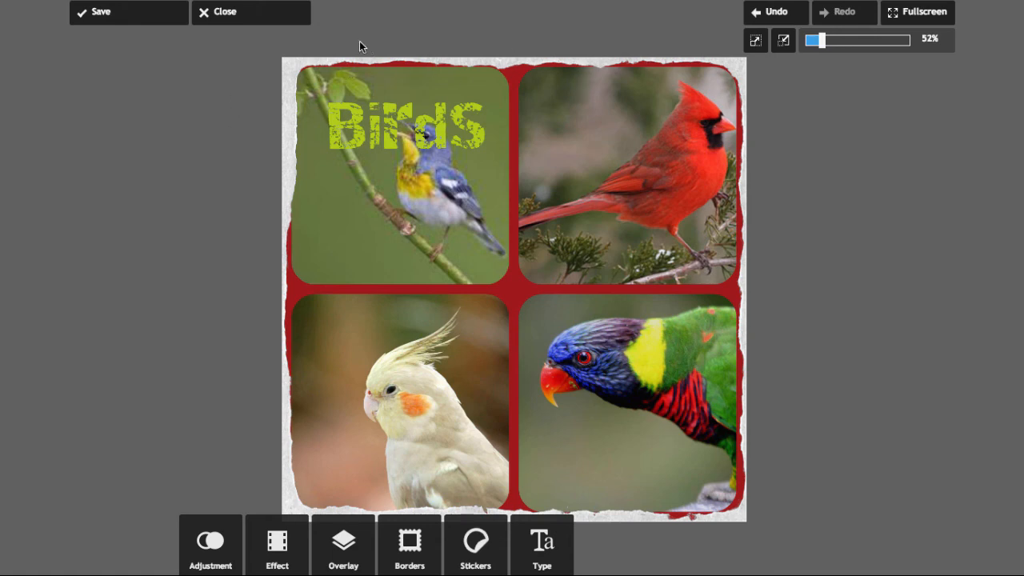
left_click(134, 20)
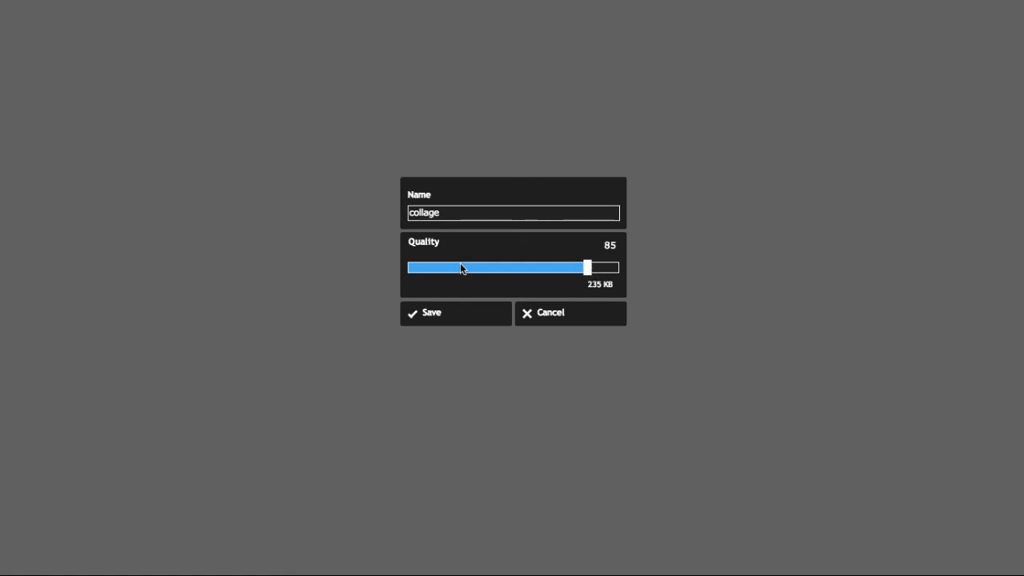
left_click(450, 215)
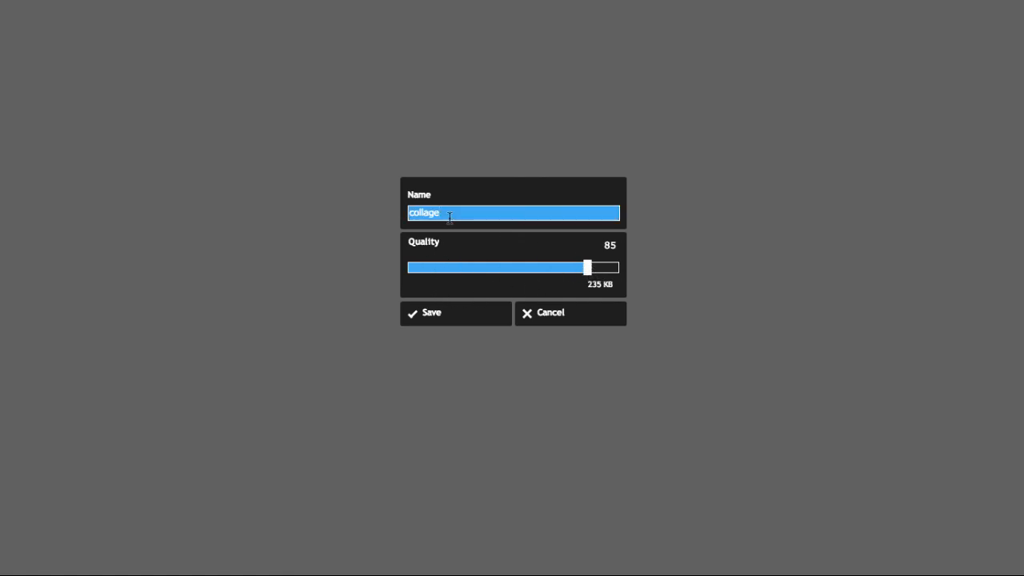
left_click_drag(450, 217, 389, 210)
type("Birds")
left_click(430, 317)
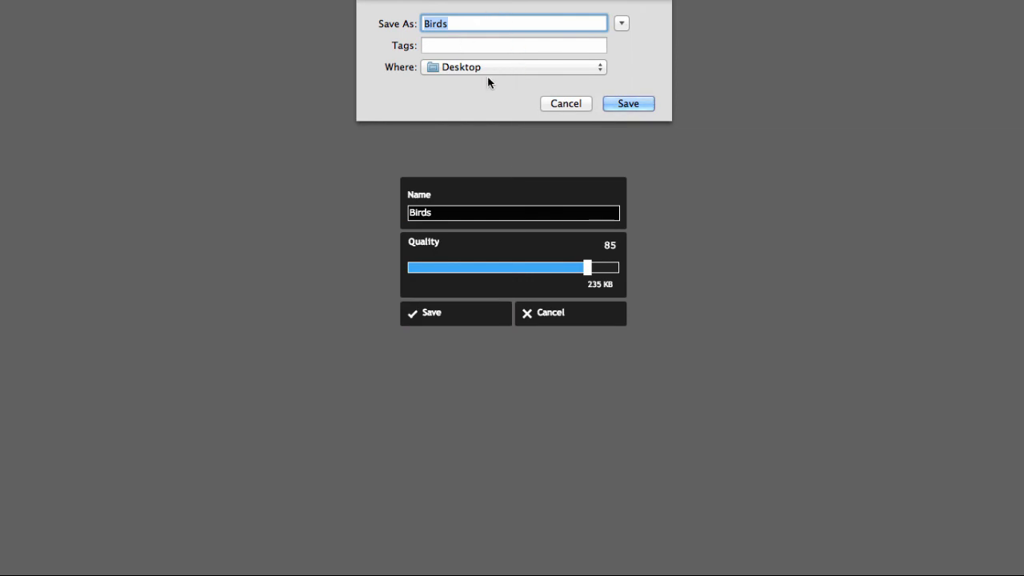
left_click(630, 104)
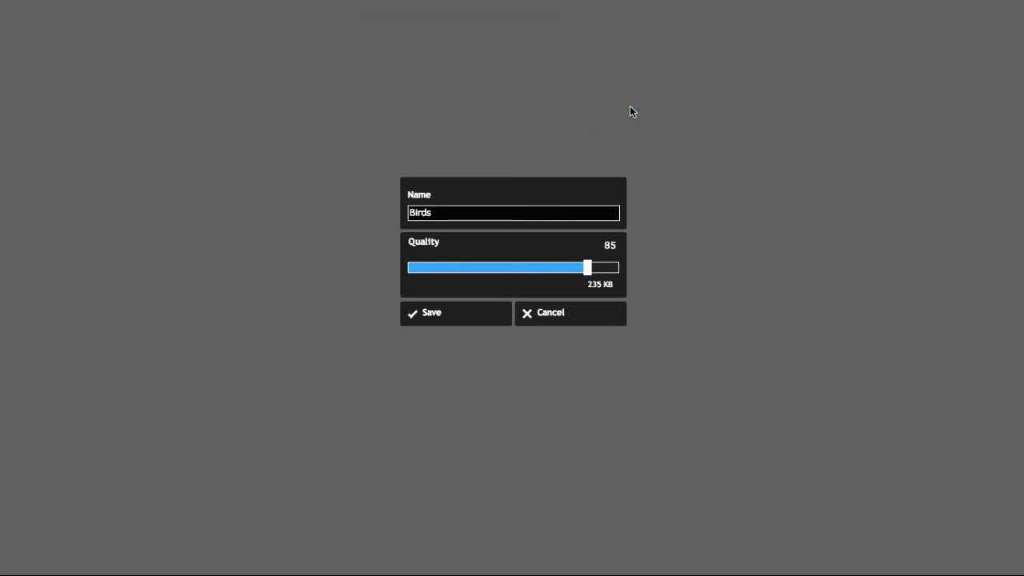